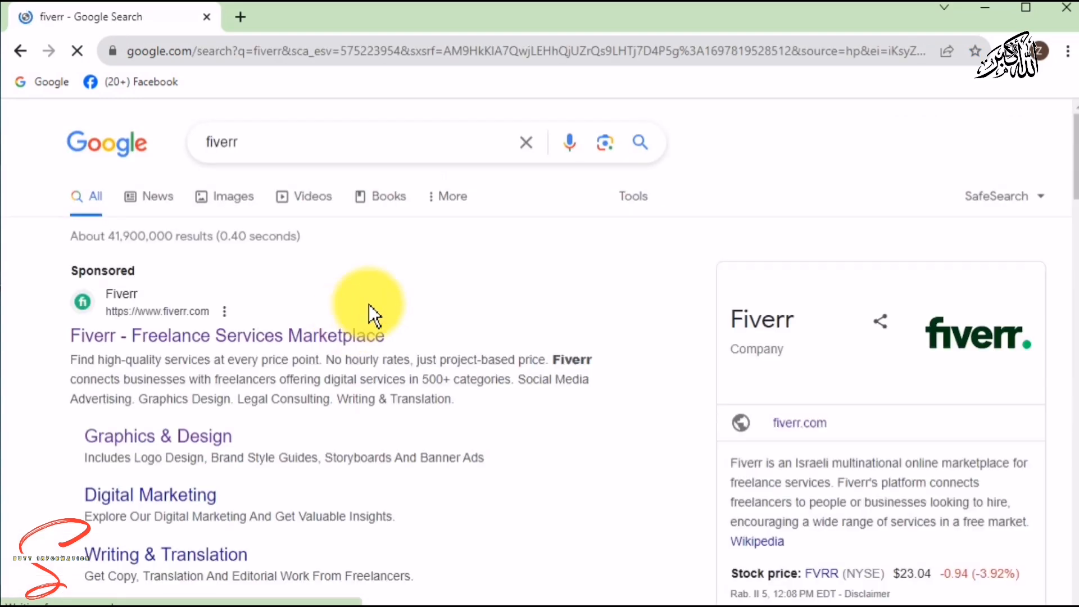
# Open Fiverr from the Google results and bring up its Join sign-up dialog.
pyautogui.moveTo(1074, 153); pyautogui.dragTo(1075, 227)
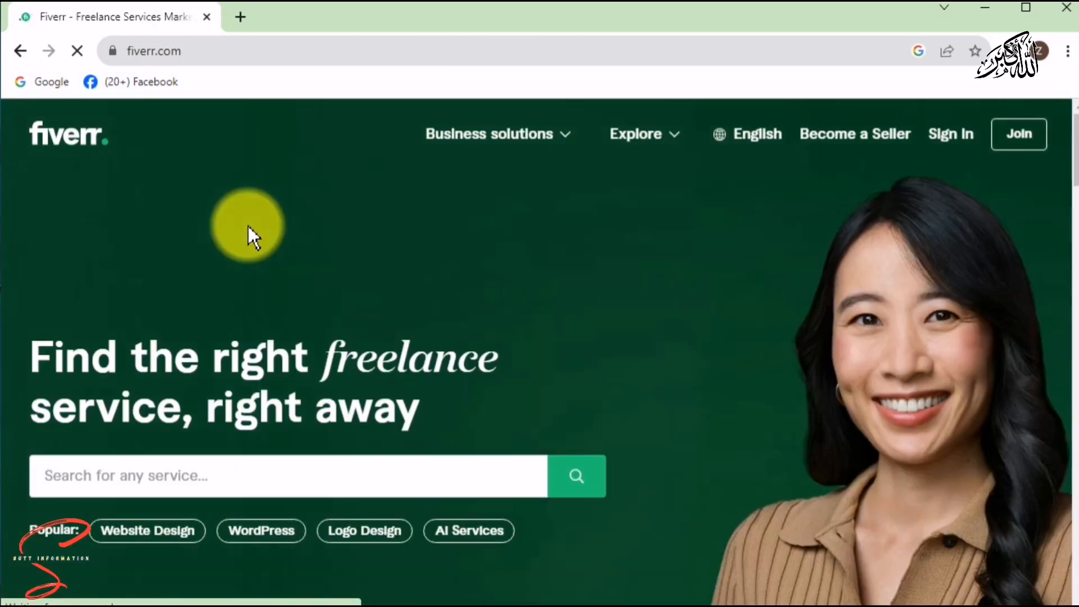
pyautogui.click(1009, 141)
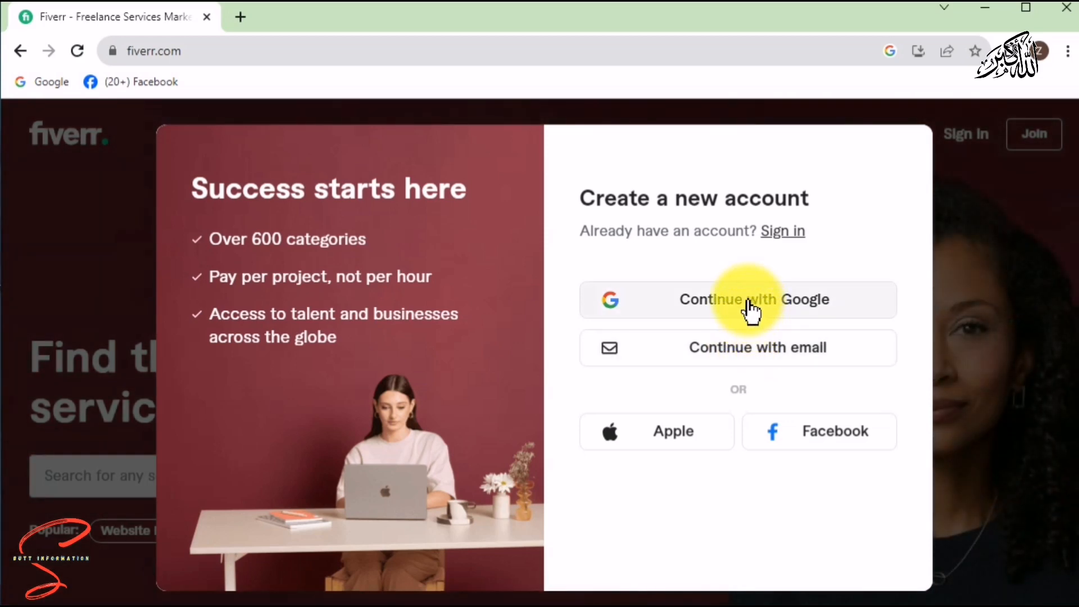
# Sign up through a Google account, entering a chosen username to create the Fiverr account.
pyautogui.click(748, 302)
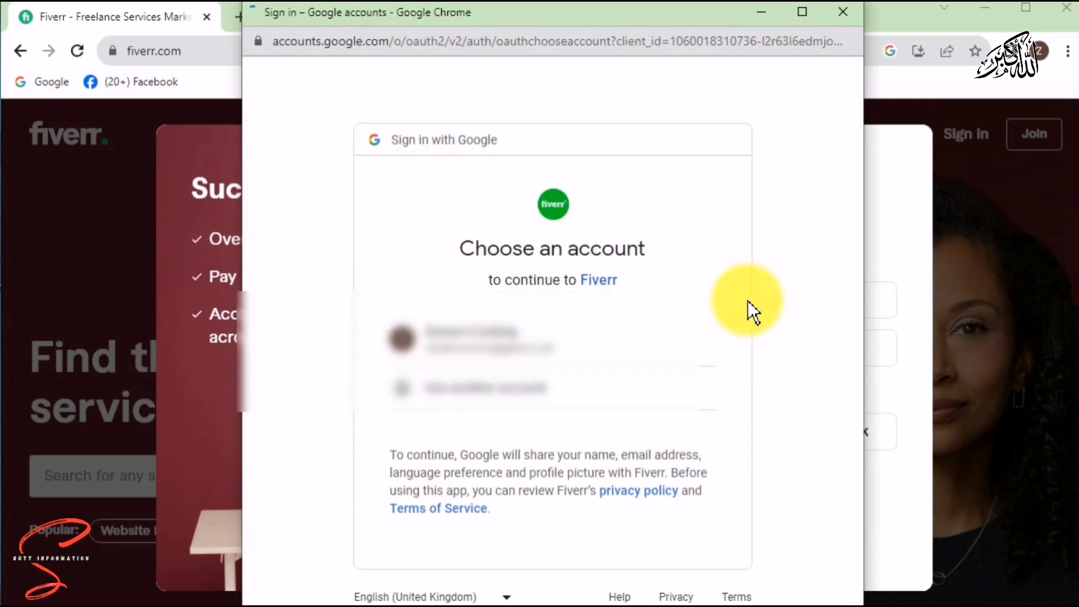
pyautogui.click(478, 347)
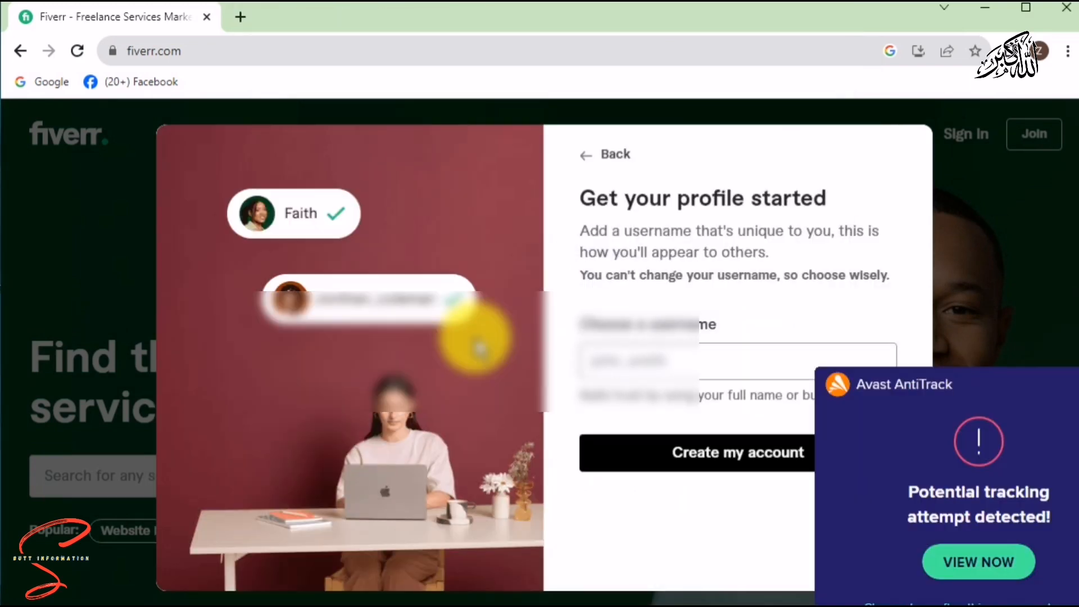
pyautogui.click(717, 361)
pyautogui.write('zameen0332')
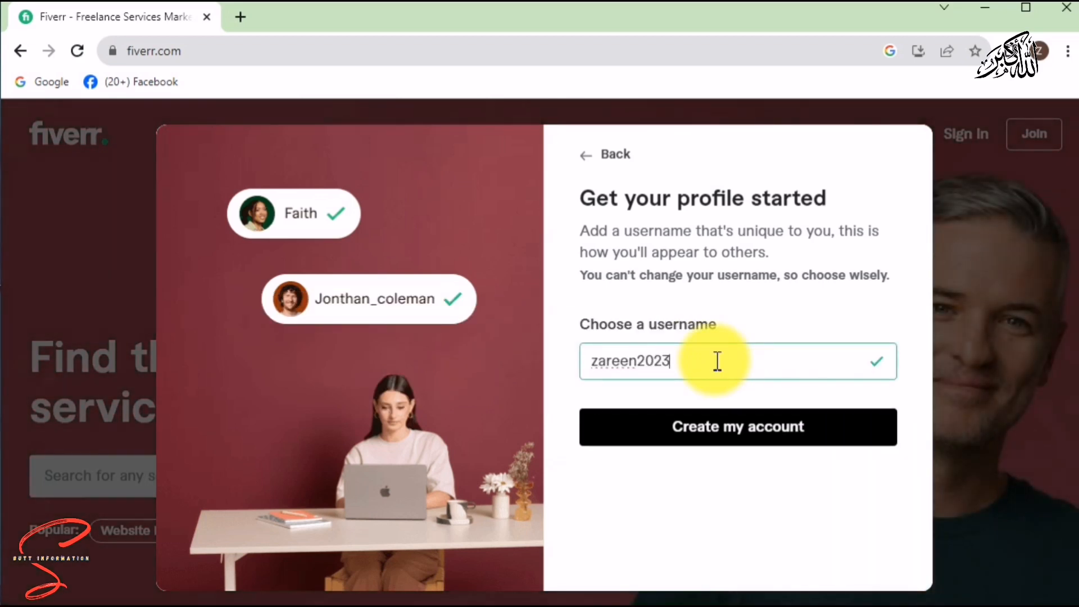
pyautogui.click(724, 433)
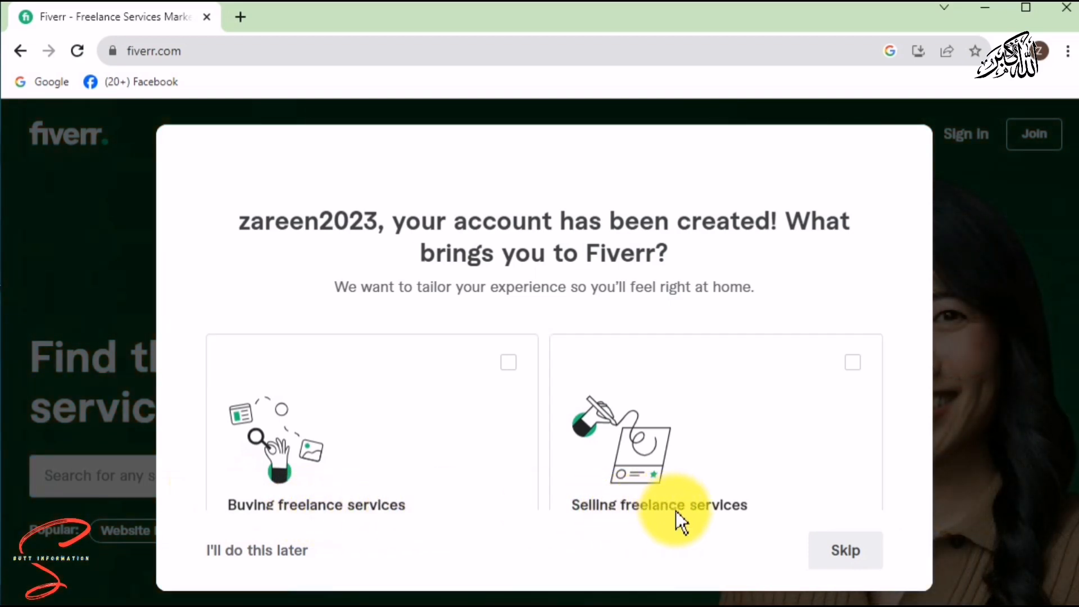
# Answer onboarding as selling services, solo freelancer, just getting started, then choose to complete the seller profile.
pyautogui.click(852, 364)
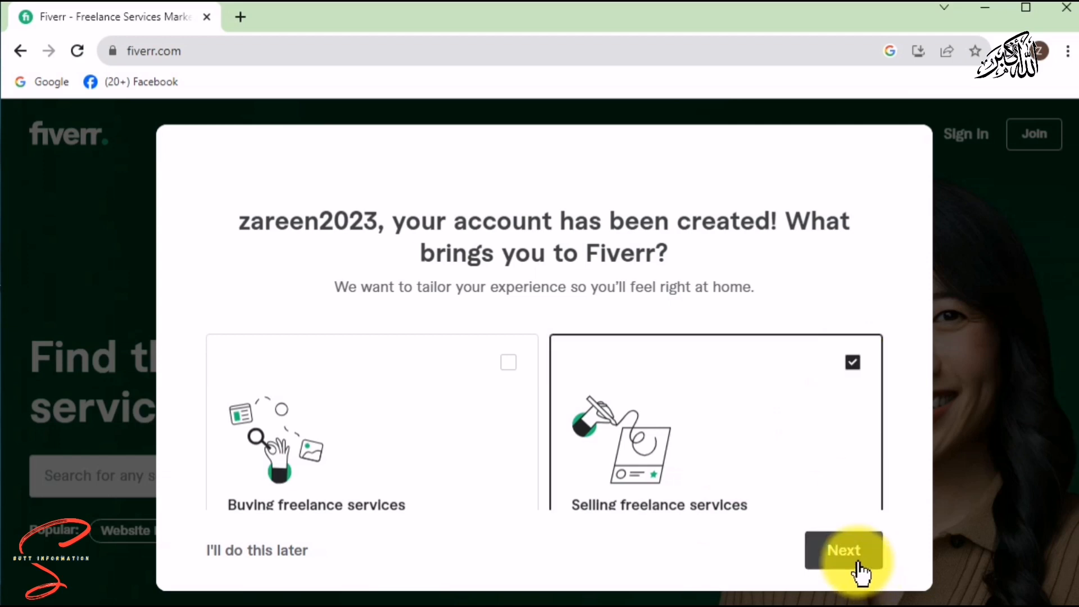
pyautogui.click(844, 551)
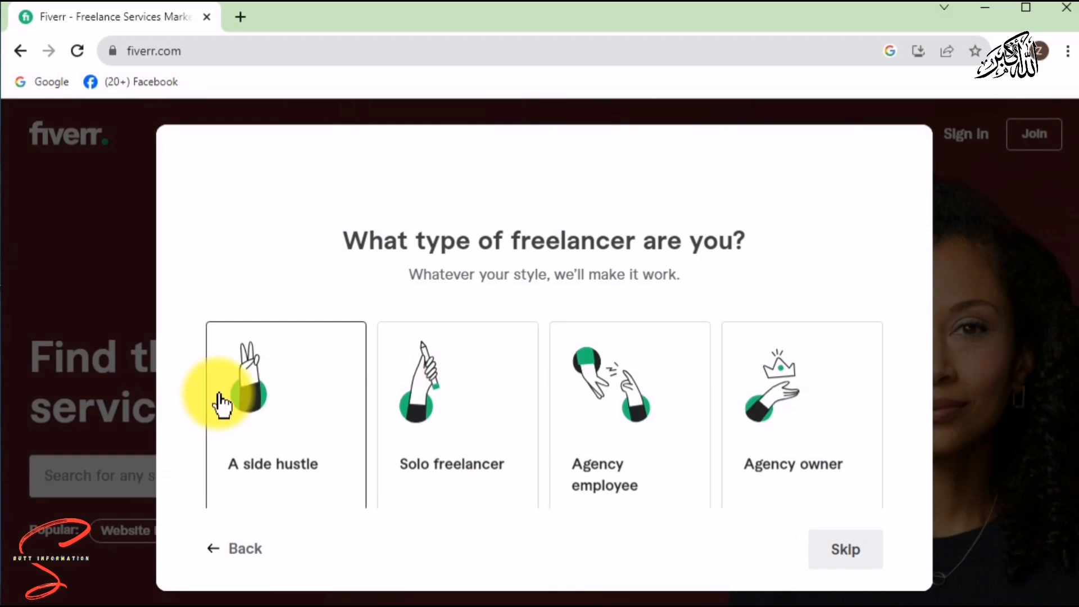
pyautogui.click(439, 404)
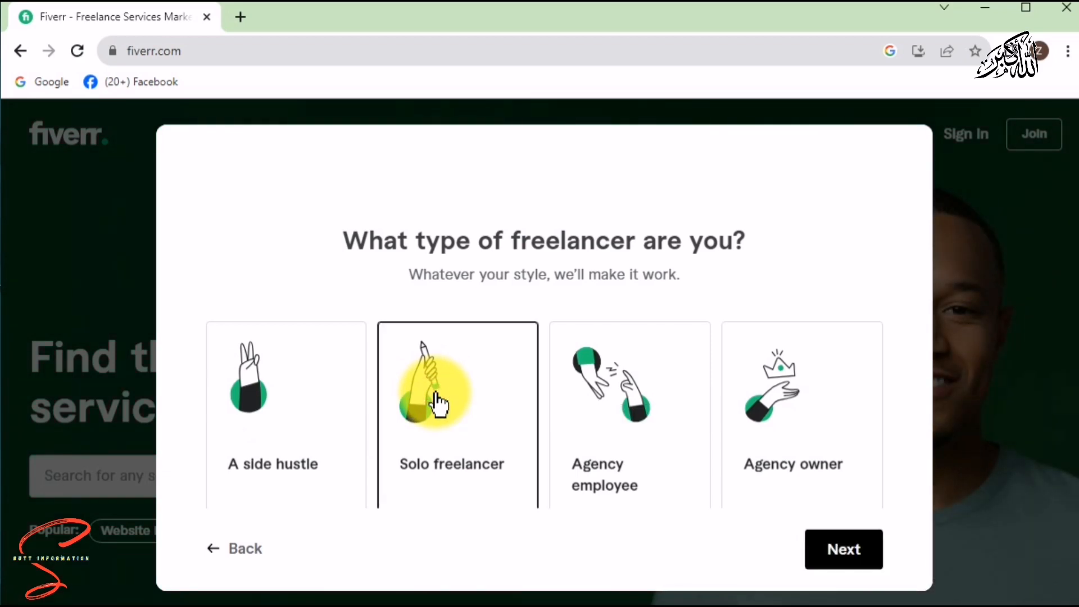
pyautogui.click(817, 556)
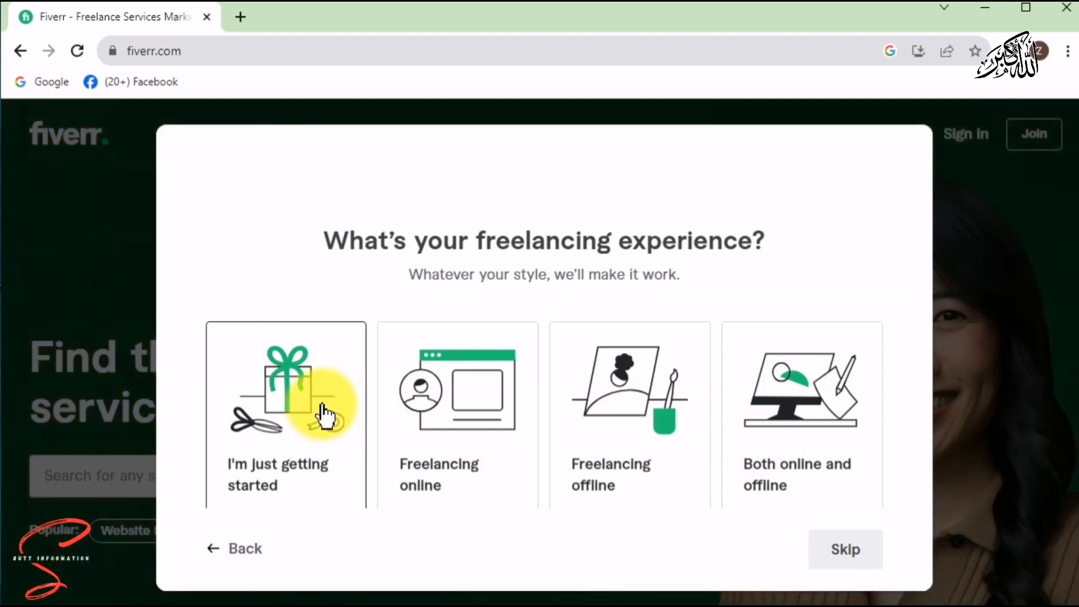
pyautogui.click(322, 405)
pyautogui.click(852, 557)
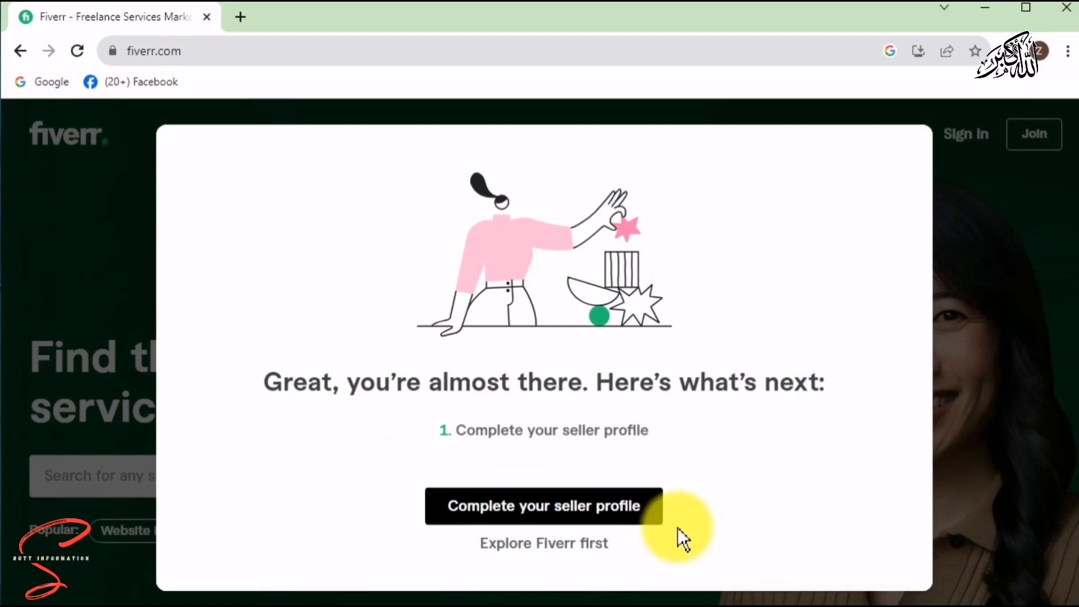
pyautogui.click(573, 515)
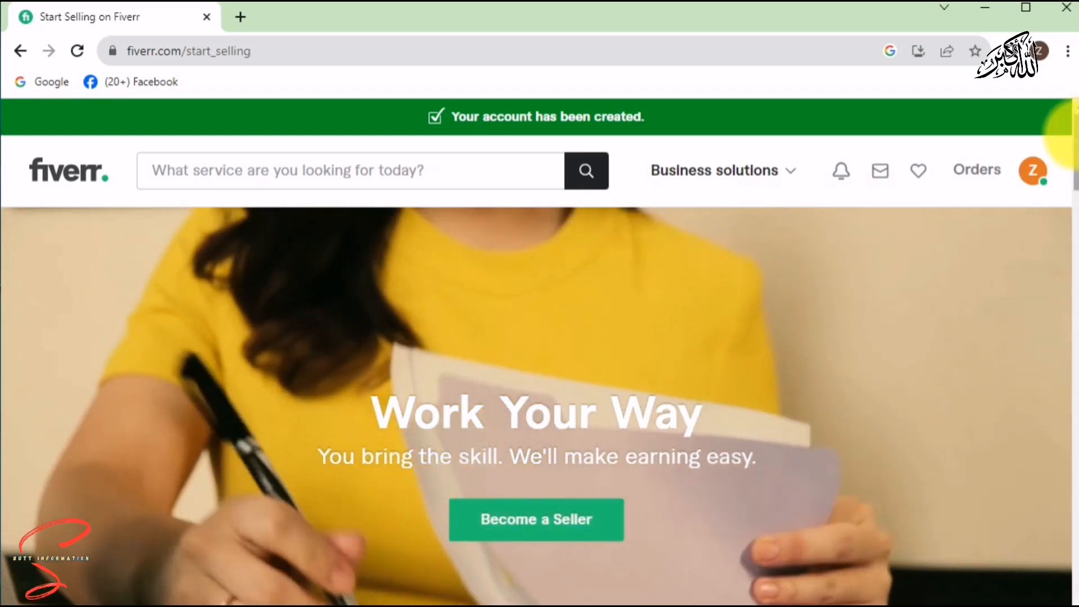
# Start seller onboarding, dismiss the antivirus notice, and continue past the overview, do's and don'ts pages.
pyautogui.moveTo(1077, 135)
pyautogui.mouseDown()
pyautogui.moveTo(1076, 236)
pyautogui.moveTo(1071, 115)
pyautogui.mouseUp()
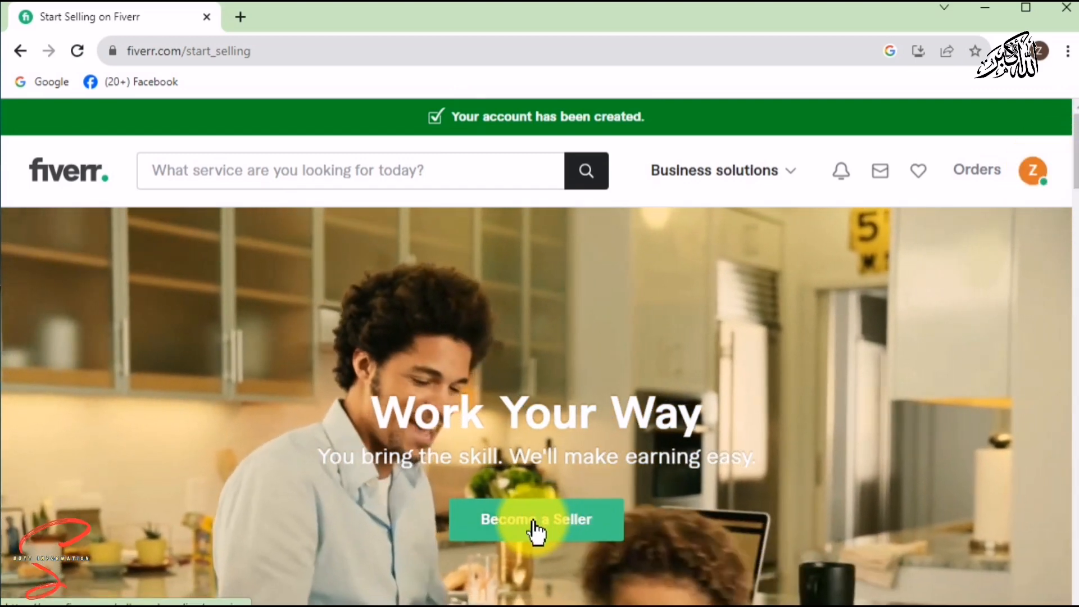
pyautogui.click(528, 525)
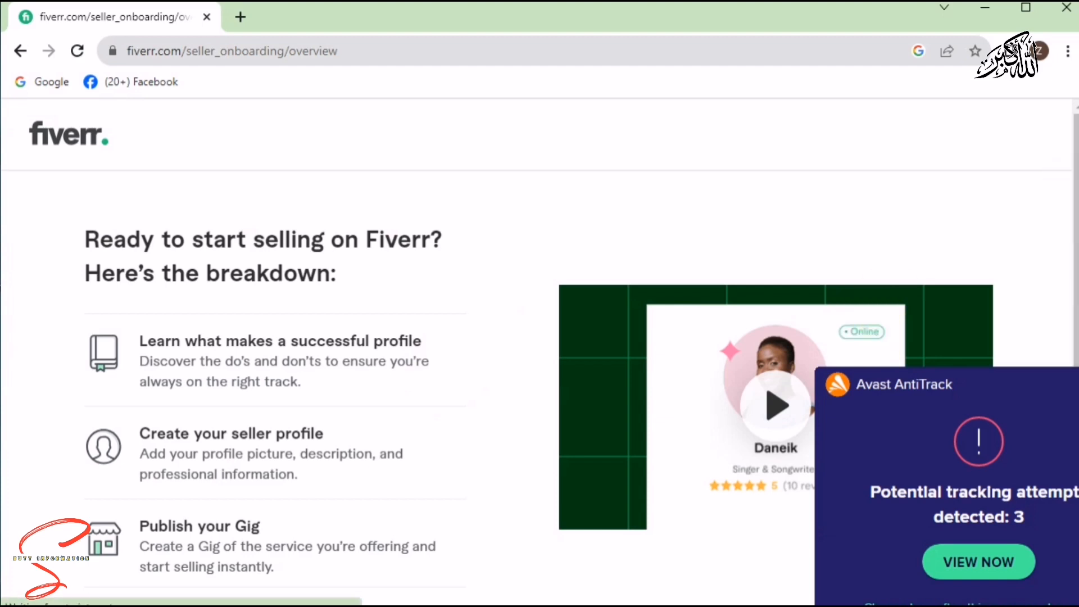
pyautogui.click(1077, 384)
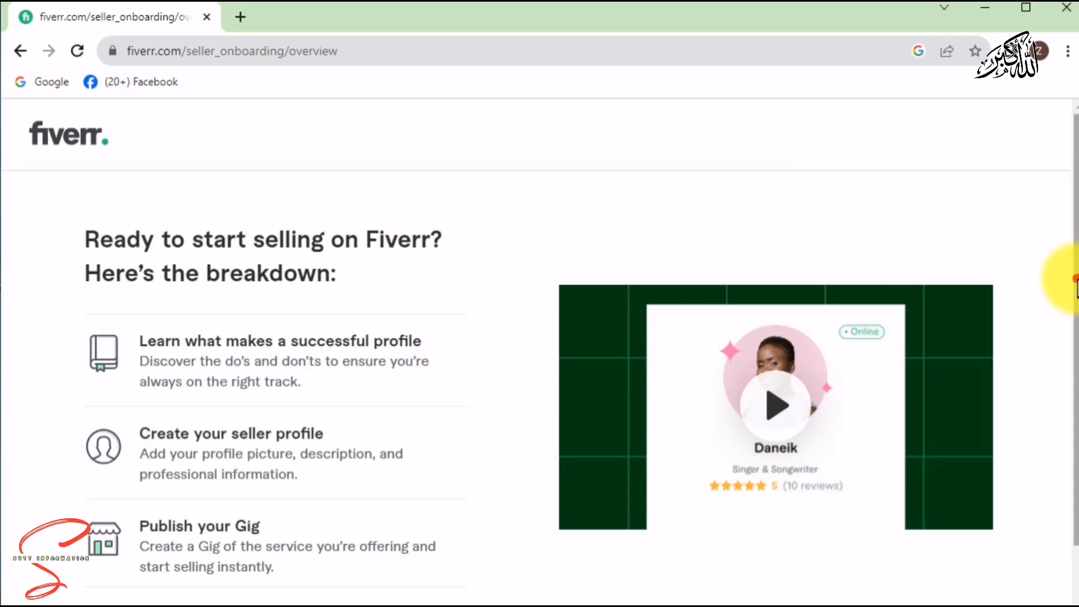
pyautogui.moveTo(1075, 282); pyautogui.dragTo(1068, 340)
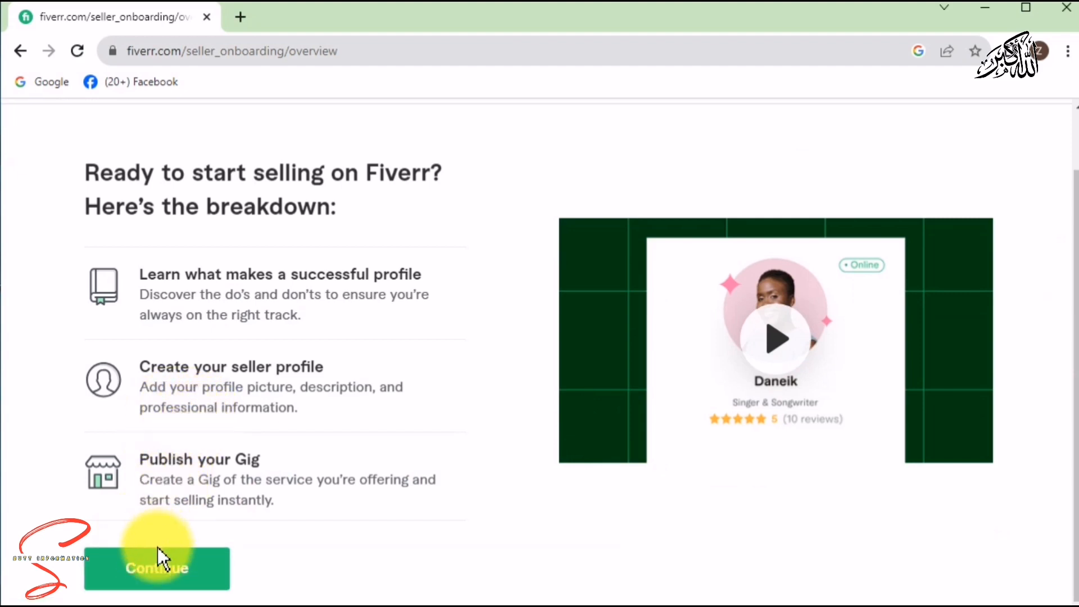
pyautogui.click(158, 568)
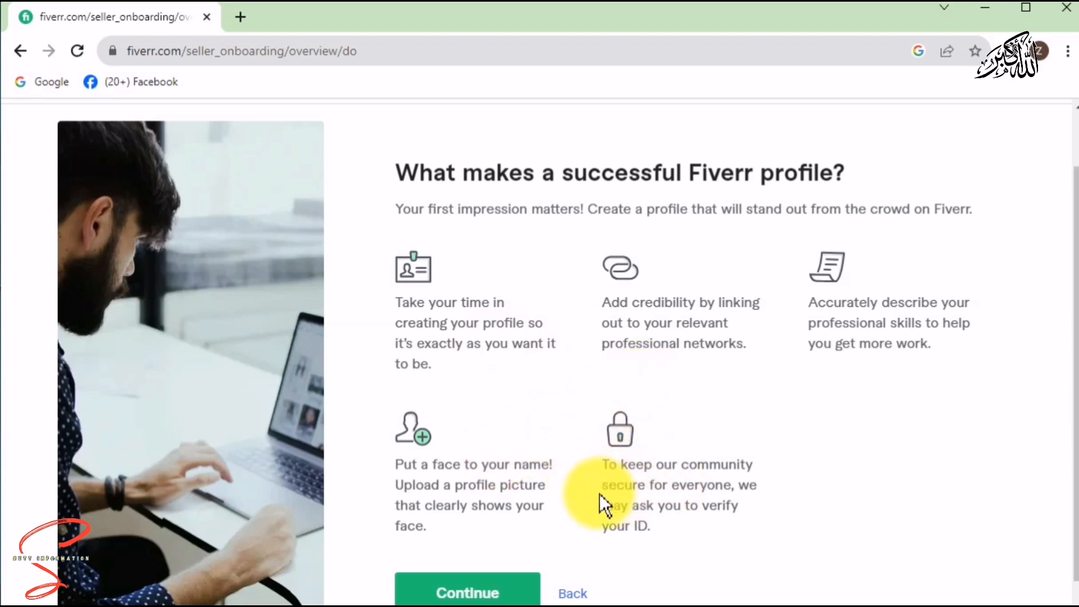
pyautogui.click(472, 593)
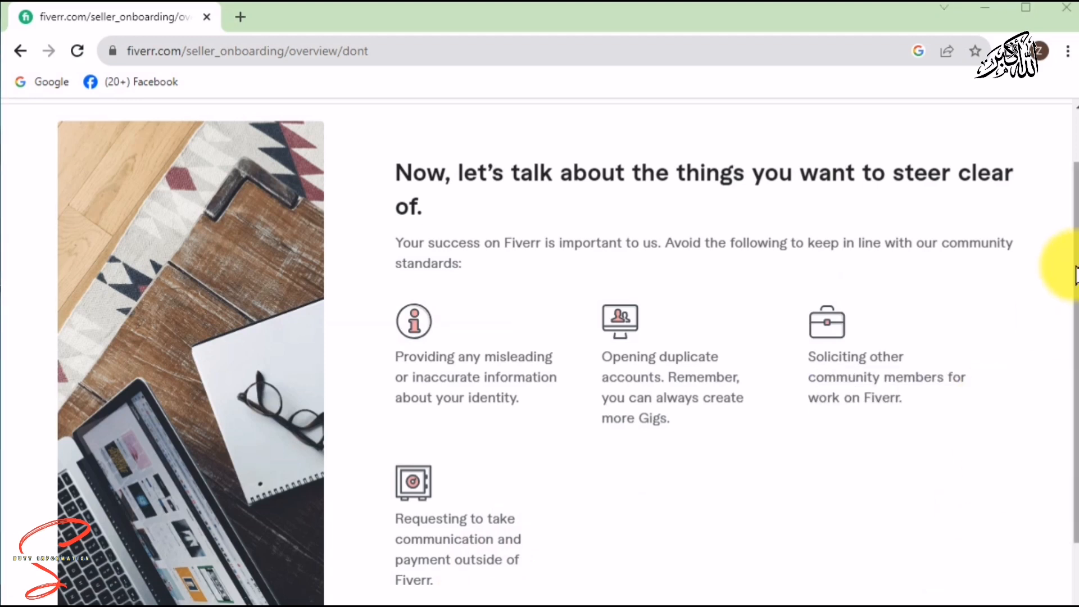
pyautogui.moveTo(1076, 276); pyautogui.dragTo(1076, 346)
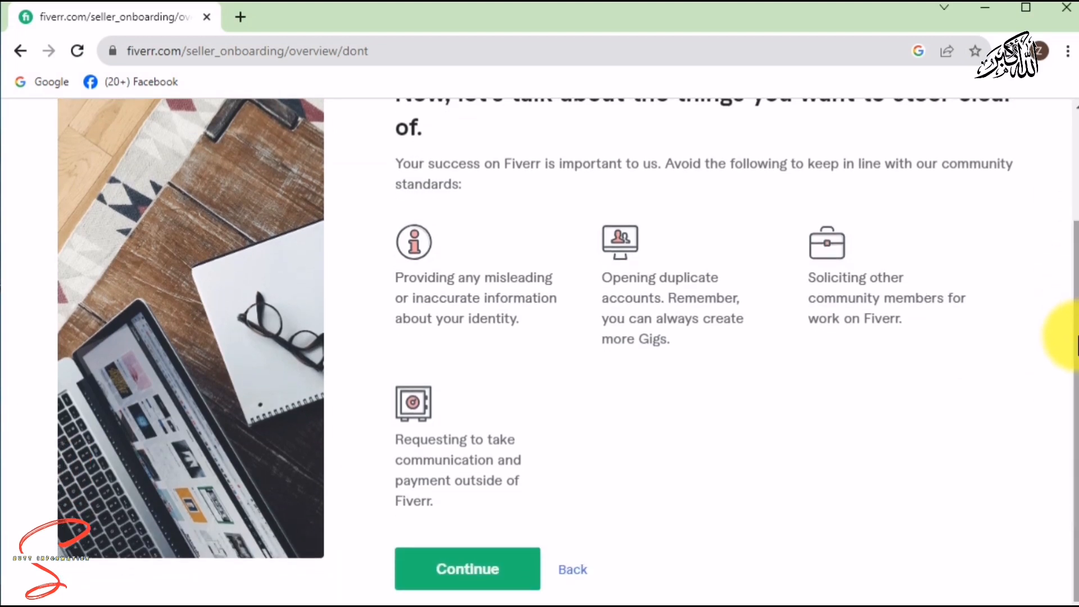
pyautogui.click(457, 573)
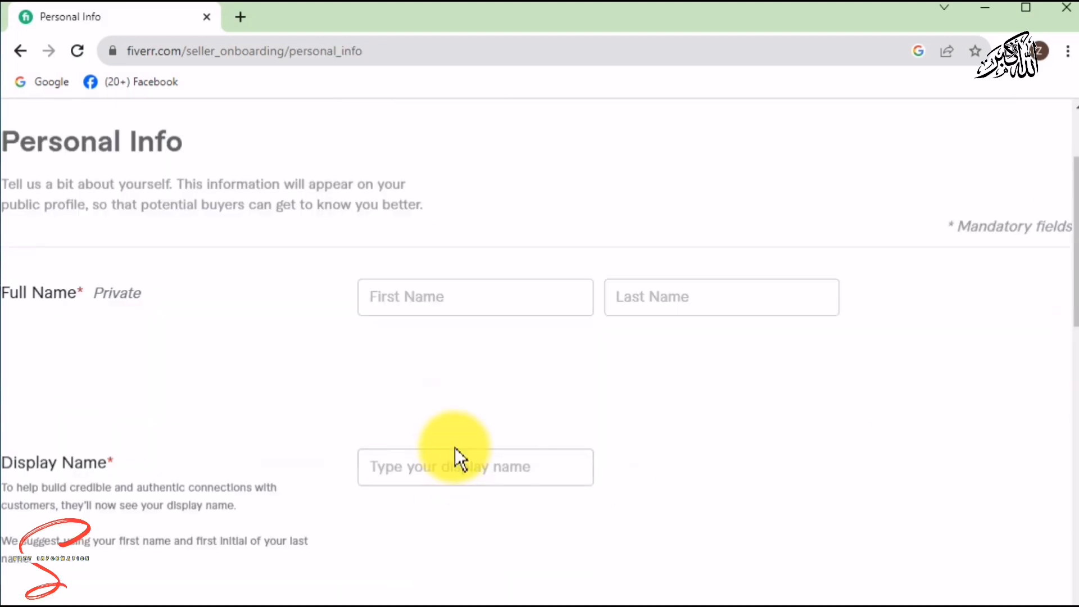
# Enter the seller's first and last name and check the auto-filled display name.
pyautogui.click(494, 307)
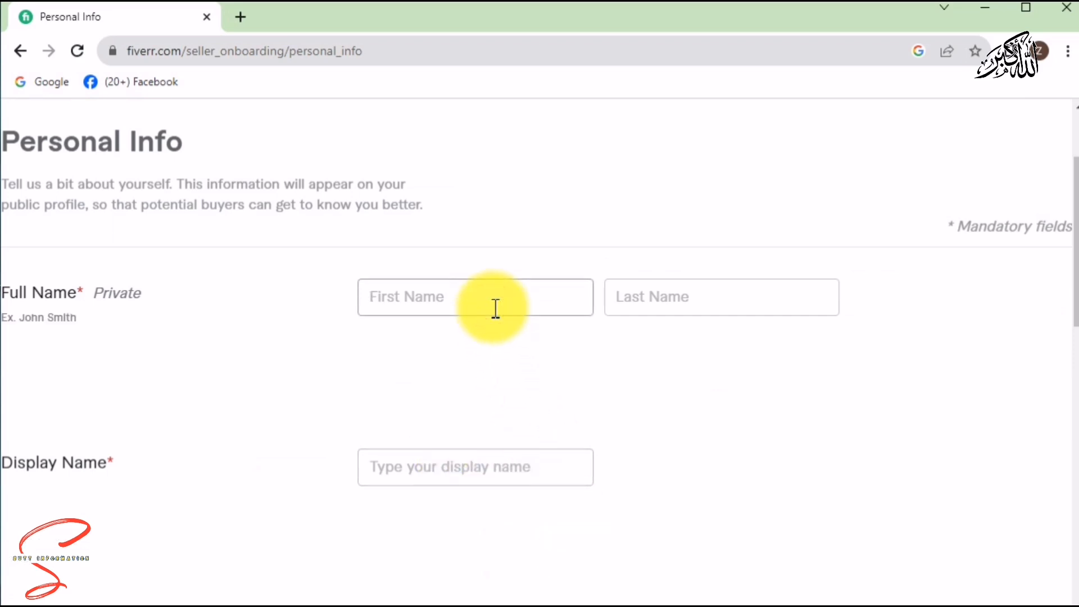
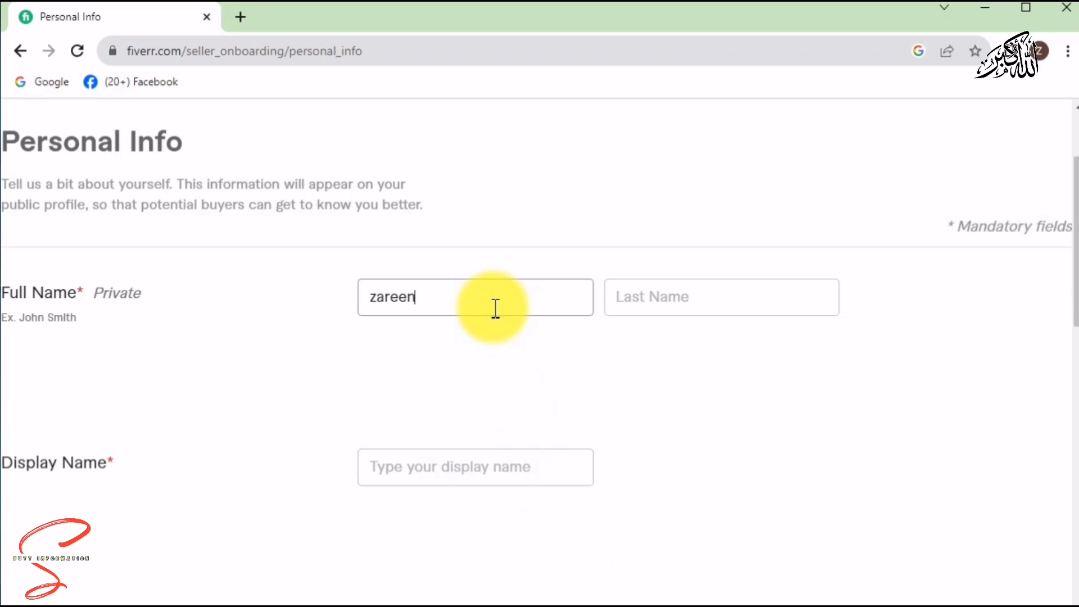
pyautogui.press('Tab')
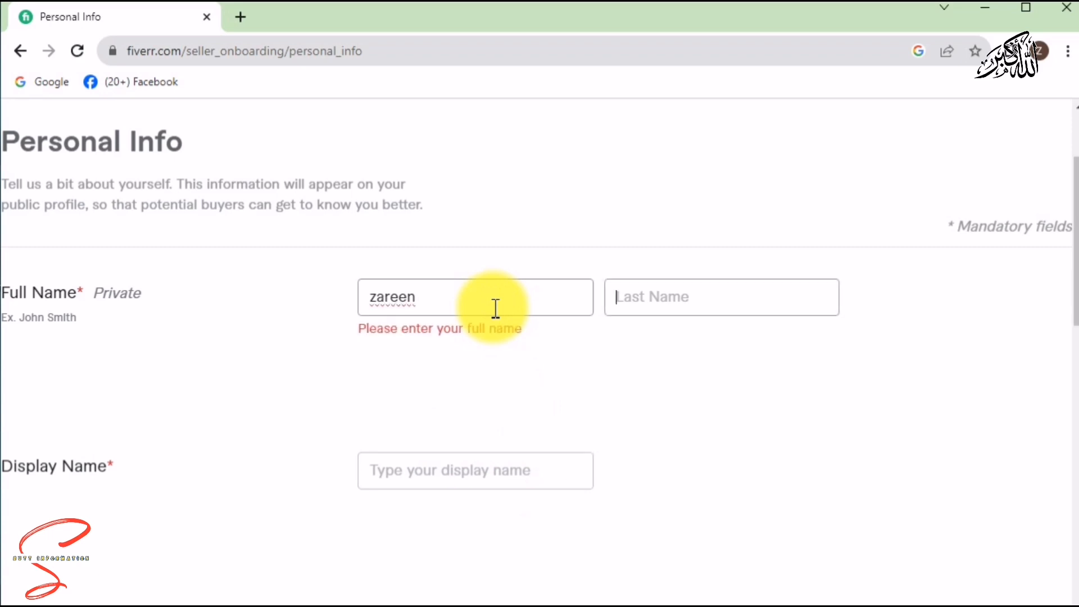
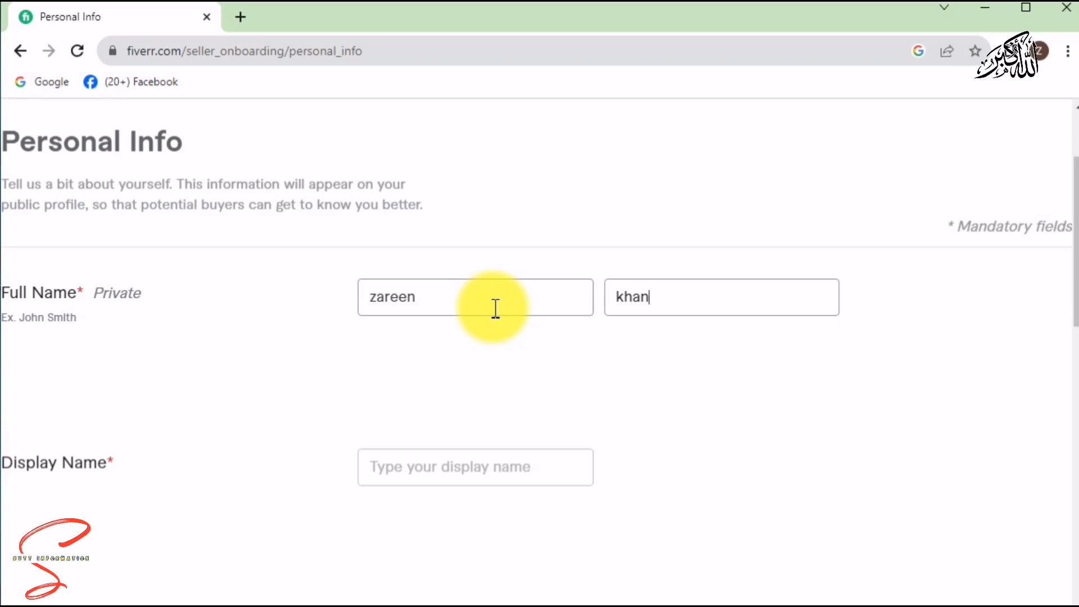
pyautogui.click(444, 469)
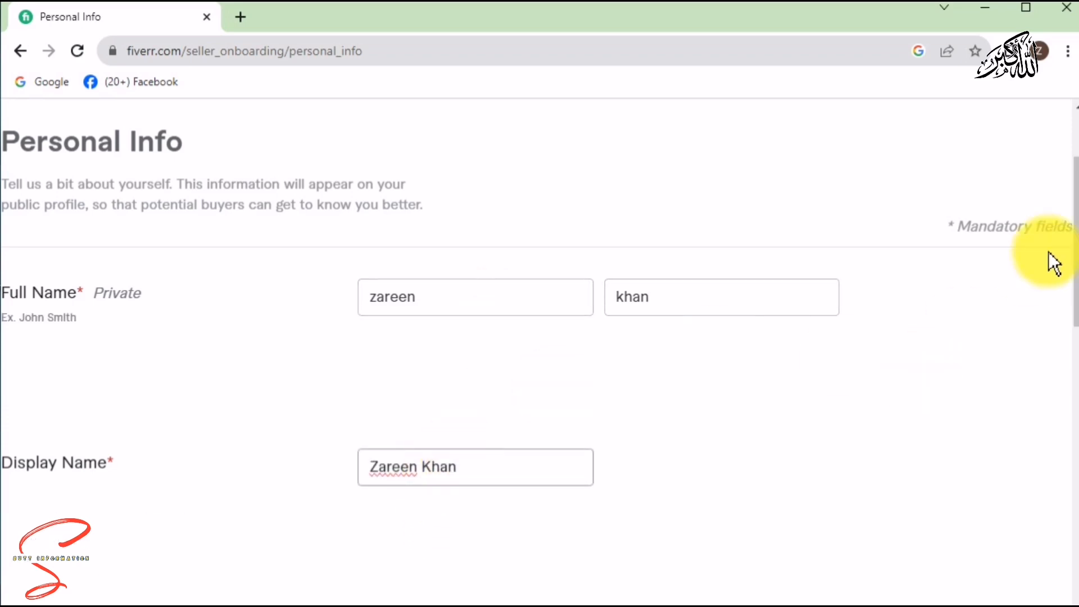
pyautogui.moveTo(1074, 239); pyautogui.dragTo(1074, 432)
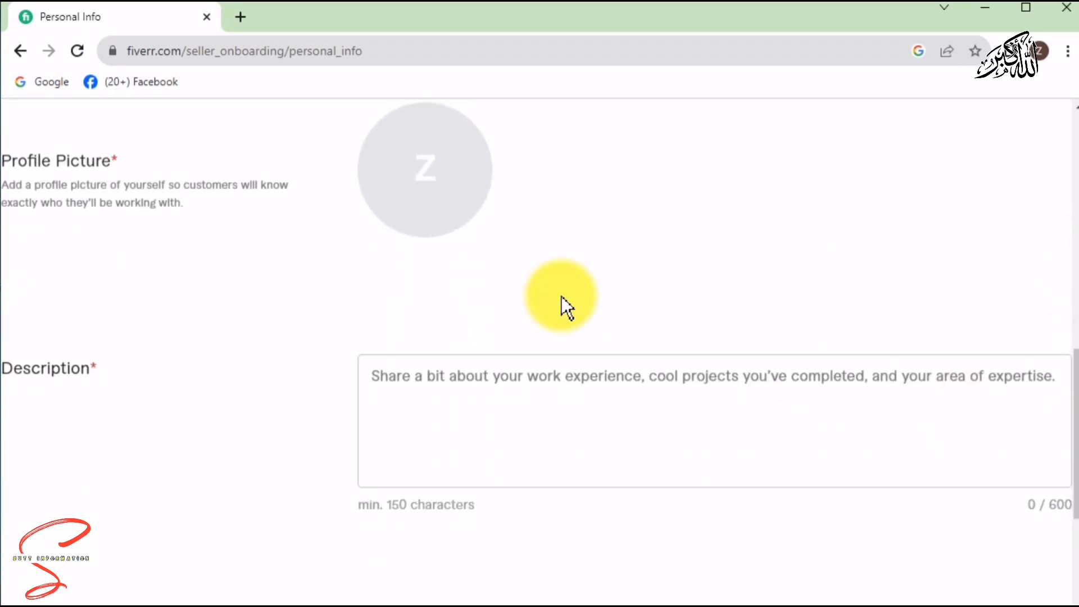
# Upload the image wallpaperflare.com_wallpaper (5) as the profile picture.
pyautogui.click(410, 164)
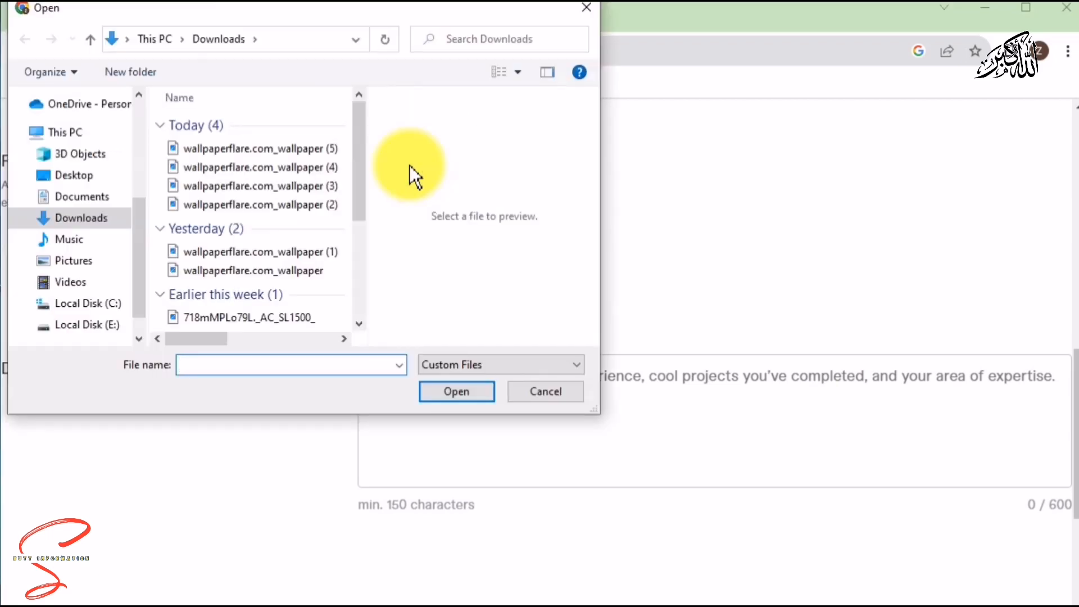
pyautogui.click(294, 150)
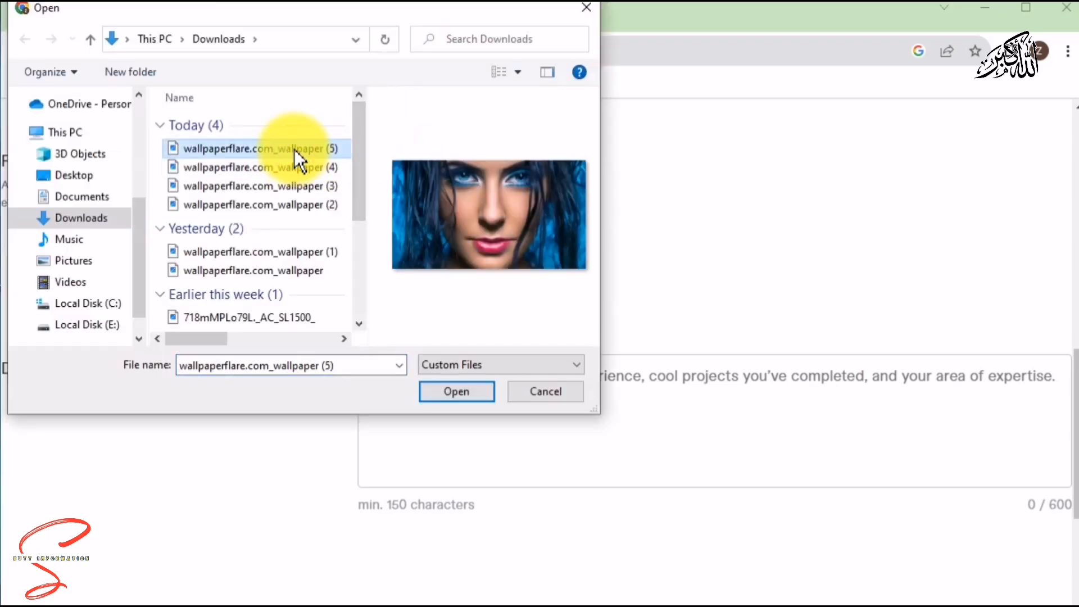
pyautogui.click(456, 391)
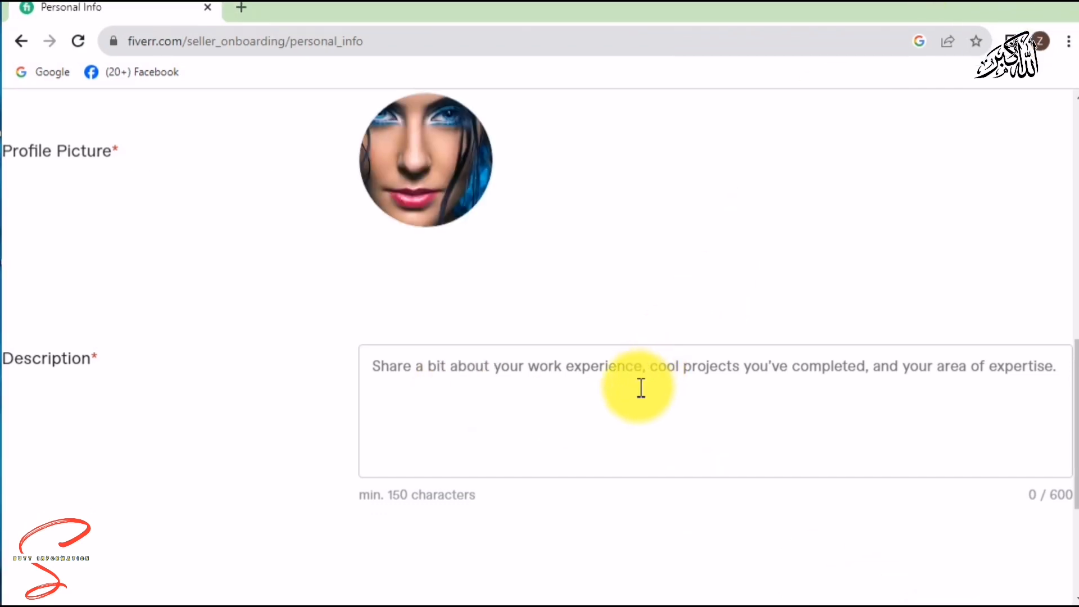
# Paste the prepared SEO and copywriting bio into Description and remove its blank first line.
pyautogui.click(639, 392)
pyautogui.write('Description I am an experienced writer with skills in SEO content, copywriting, sales, and marketing. I enjoy writing about tech, sports, business, finance, music, and everything else. Reach out to me and see how I can help you grow your business!')
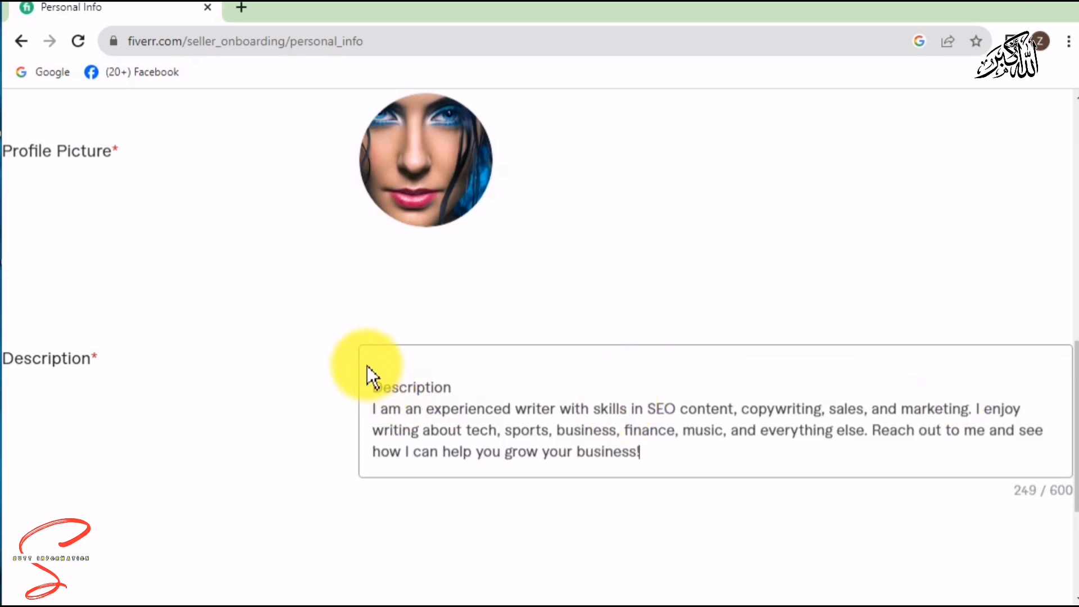
pyautogui.click(374, 386)
pyautogui.press('BackSpace')
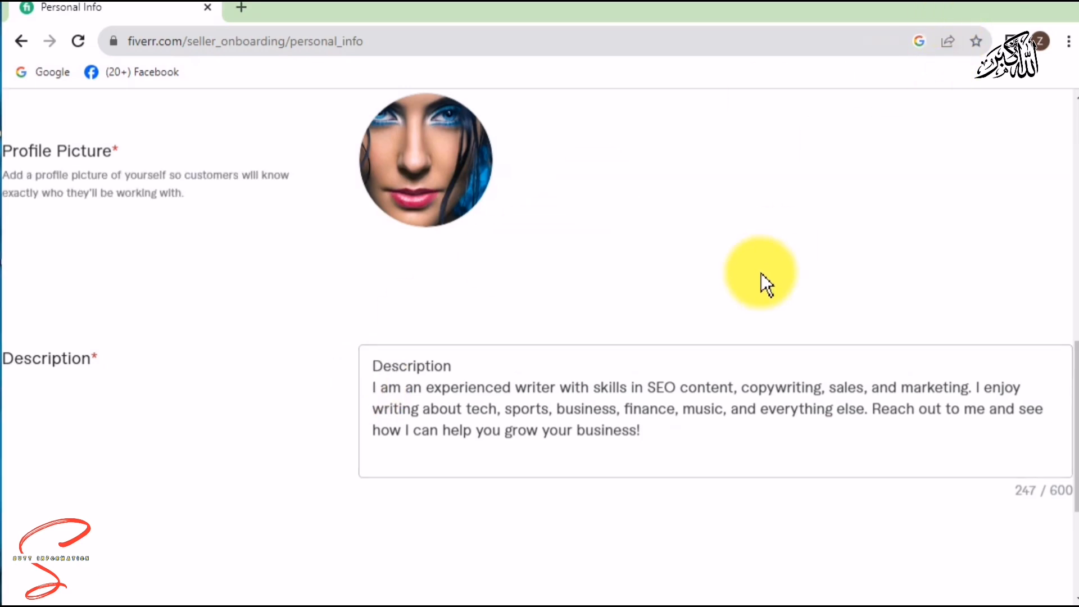
pyautogui.moveTo(1076, 394); pyautogui.dragTo(1076, 480)
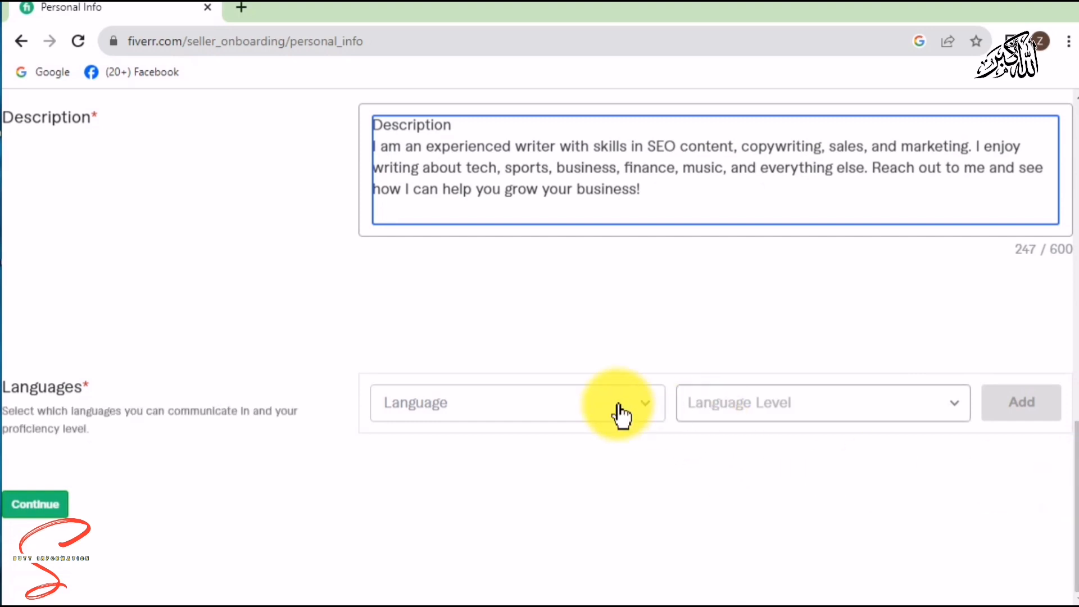
# Add the language English with Conversational level, then continue to the Professional Info step.
pyautogui.click(601, 406)
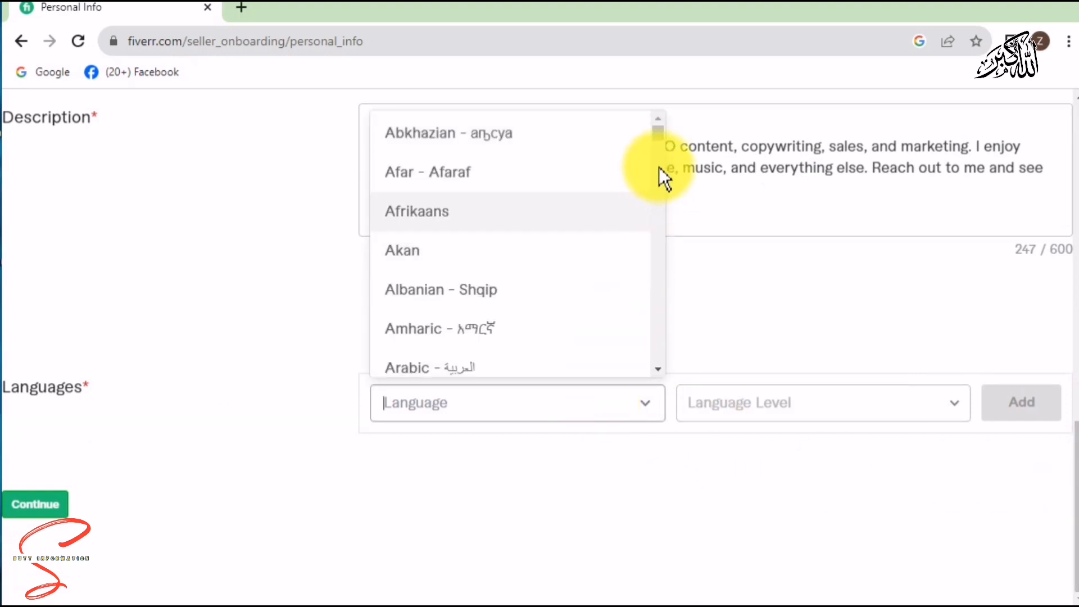
pyautogui.moveTo(656, 134); pyautogui.dragTo(661, 179)
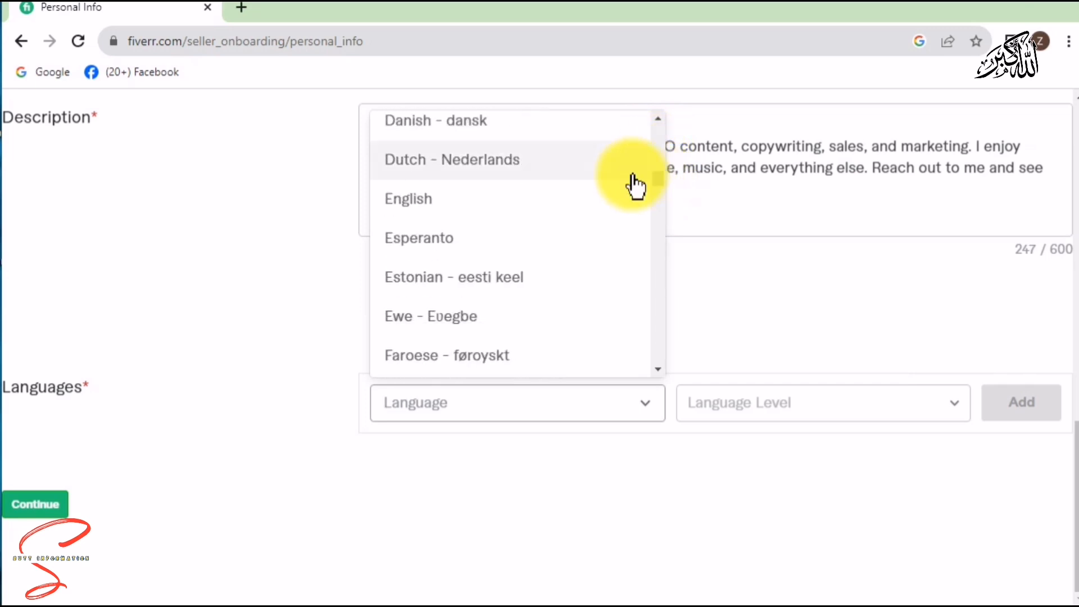
pyautogui.click(486, 212)
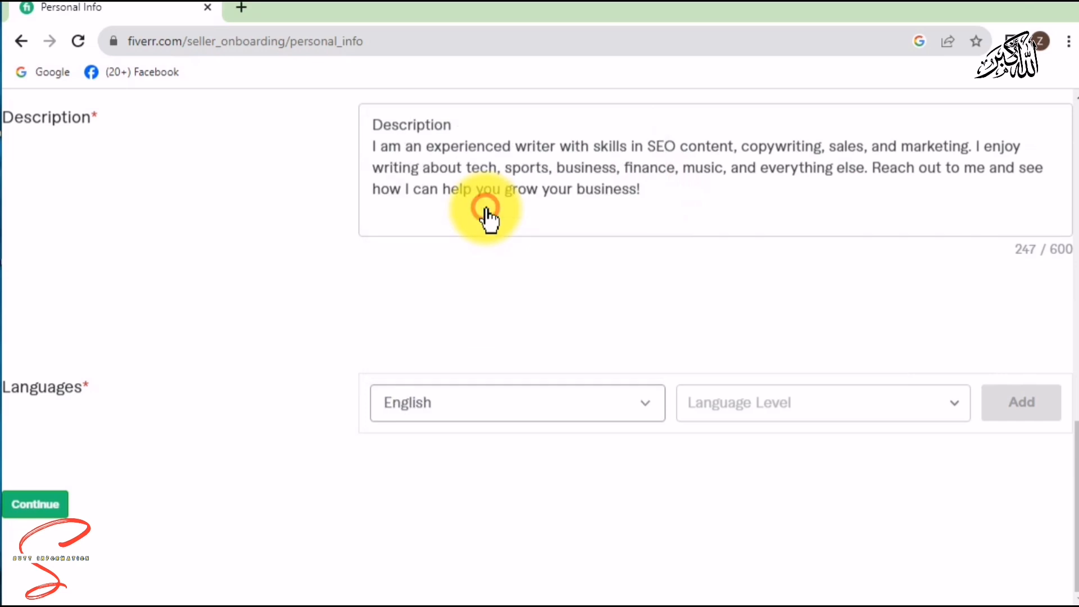
pyautogui.click(817, 408)
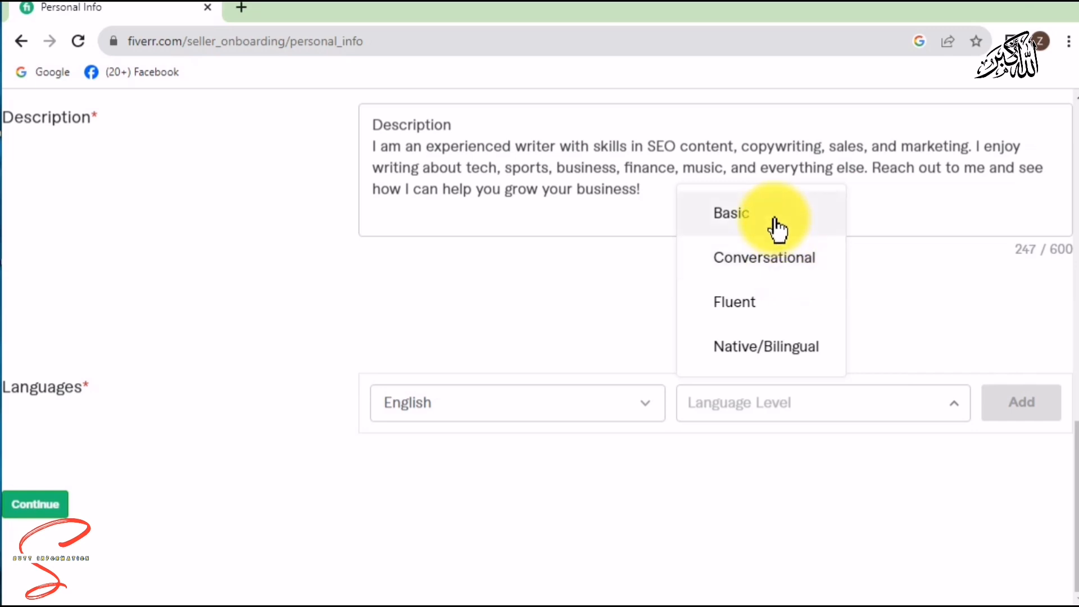
pyautogui.click(780, 259)
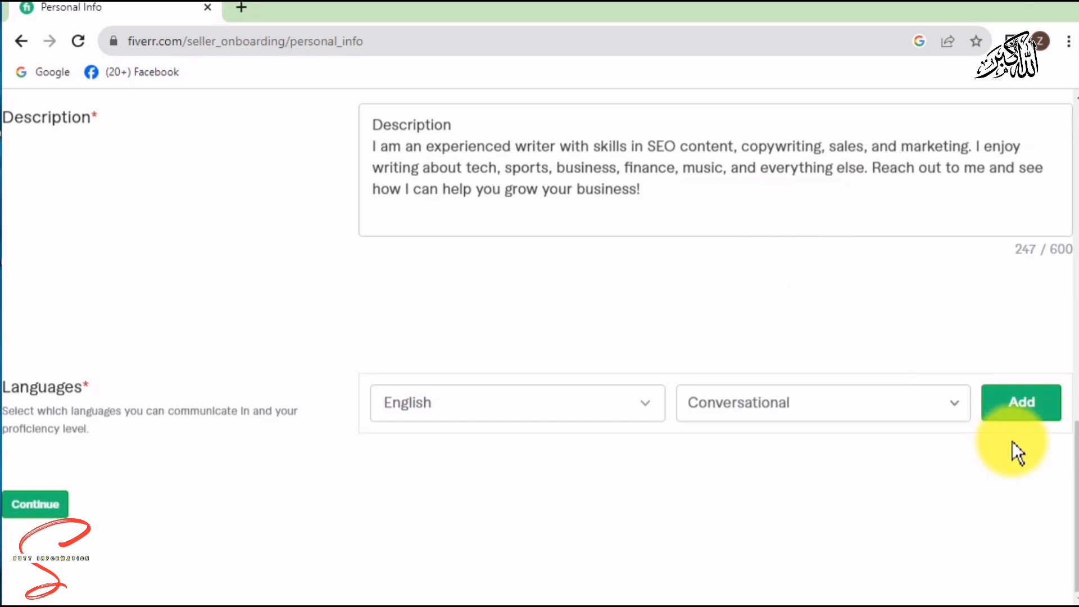
pyautogui.click(999, 403)
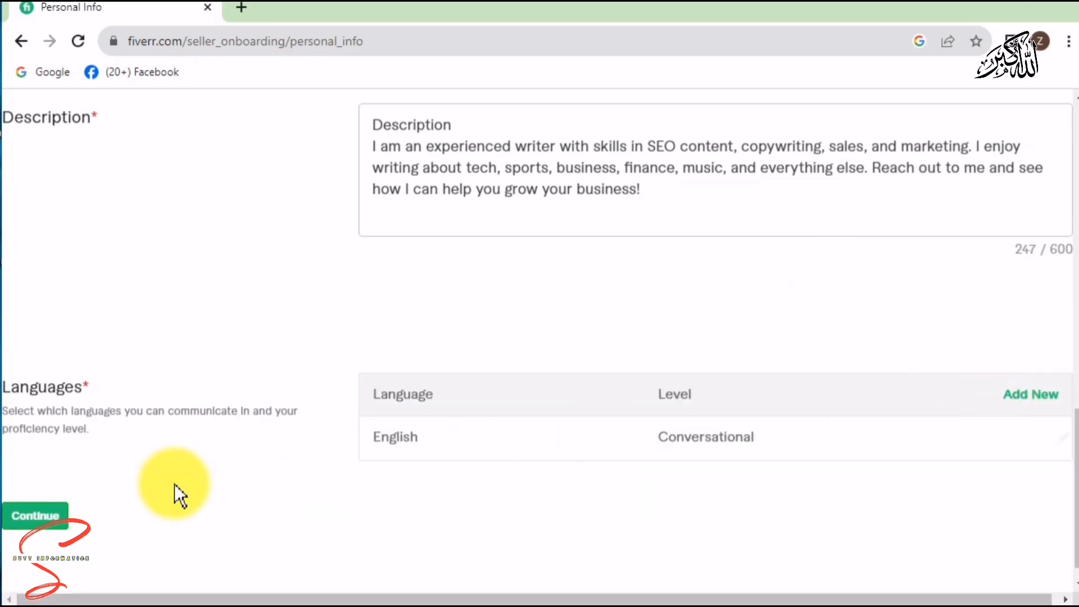
pyautogui.click(53, 516)
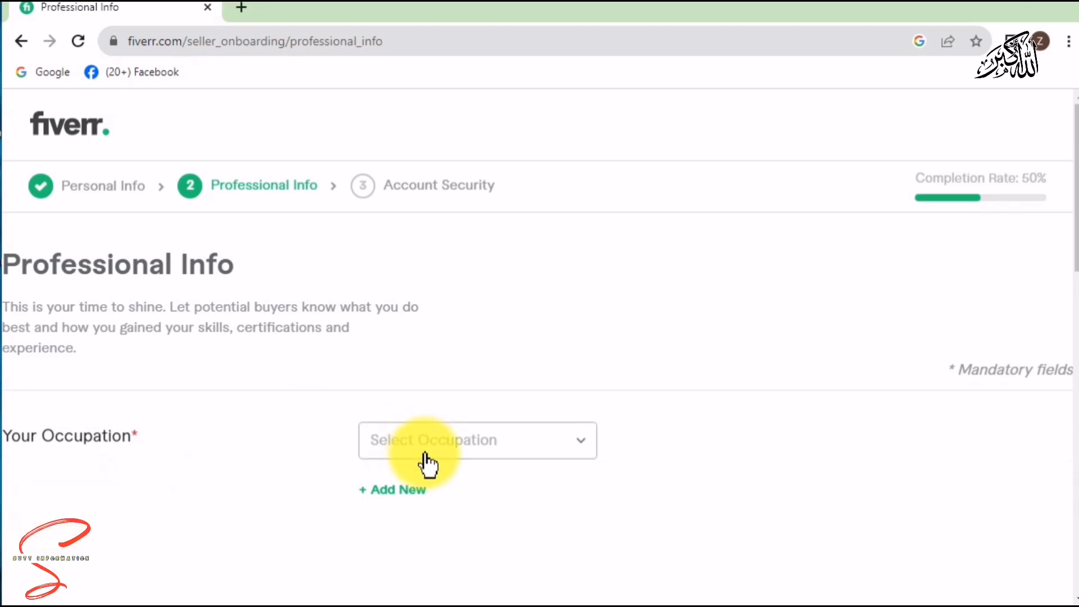
# Choose occupation Digital Marketing; tick Affiliate Marketing, Local SEO, Social Media Advertising, Social Media Marketing and SEO.
pyautogui.click(474, 445)
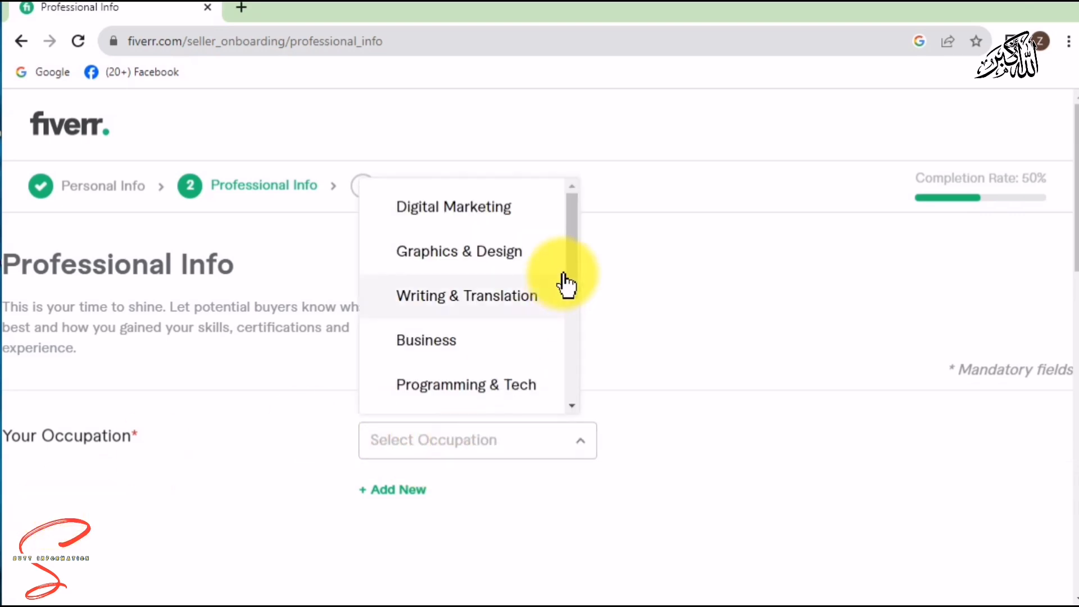
pyautogui.click(492, 224)
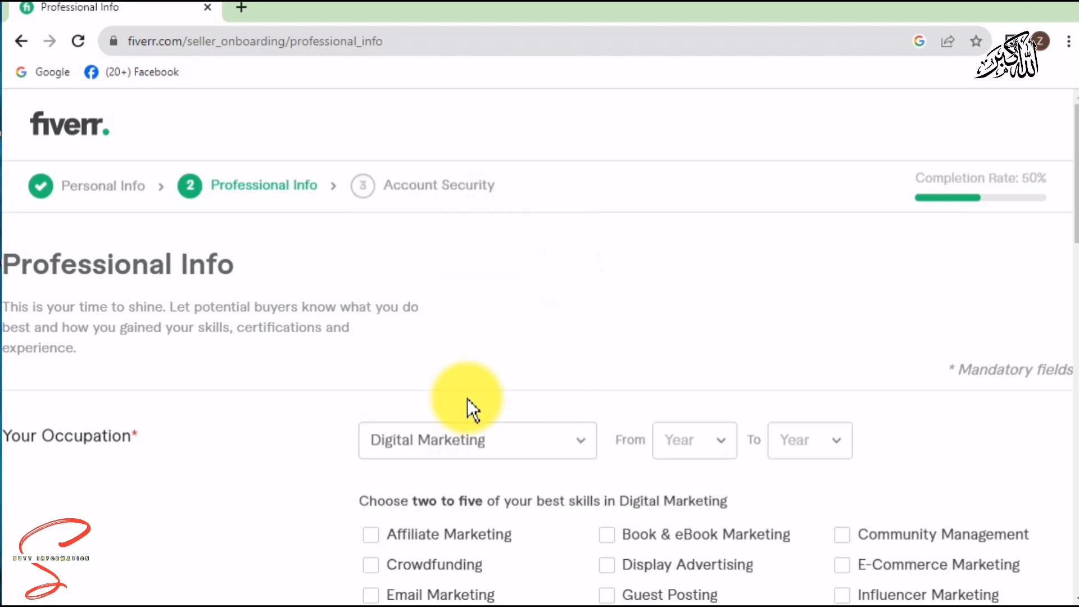
pyautogui.scroll(-6, 1075, 180)
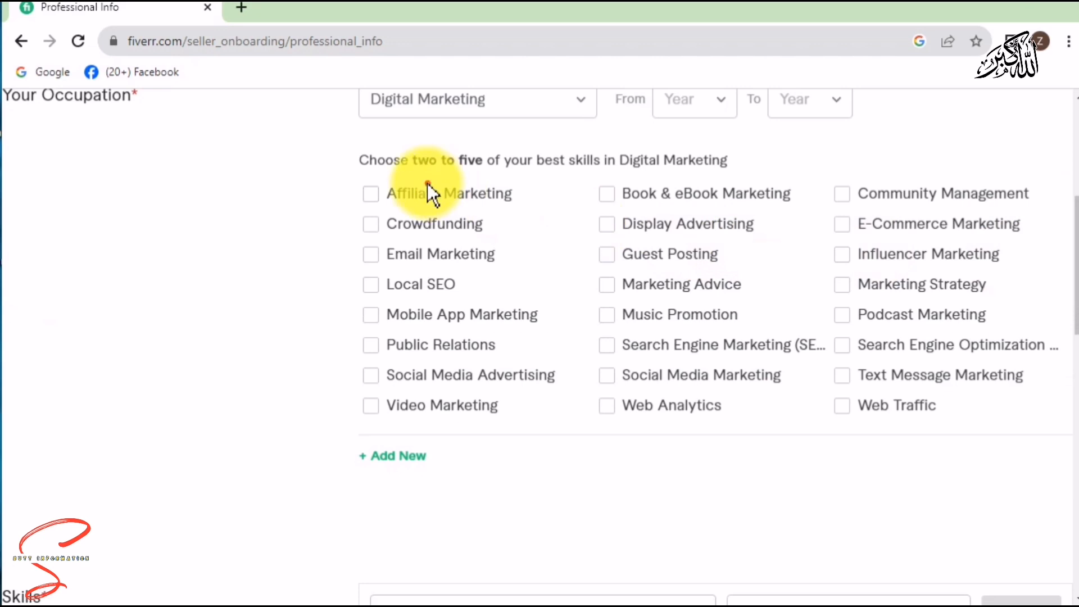
pyautogui.click(430, 193)
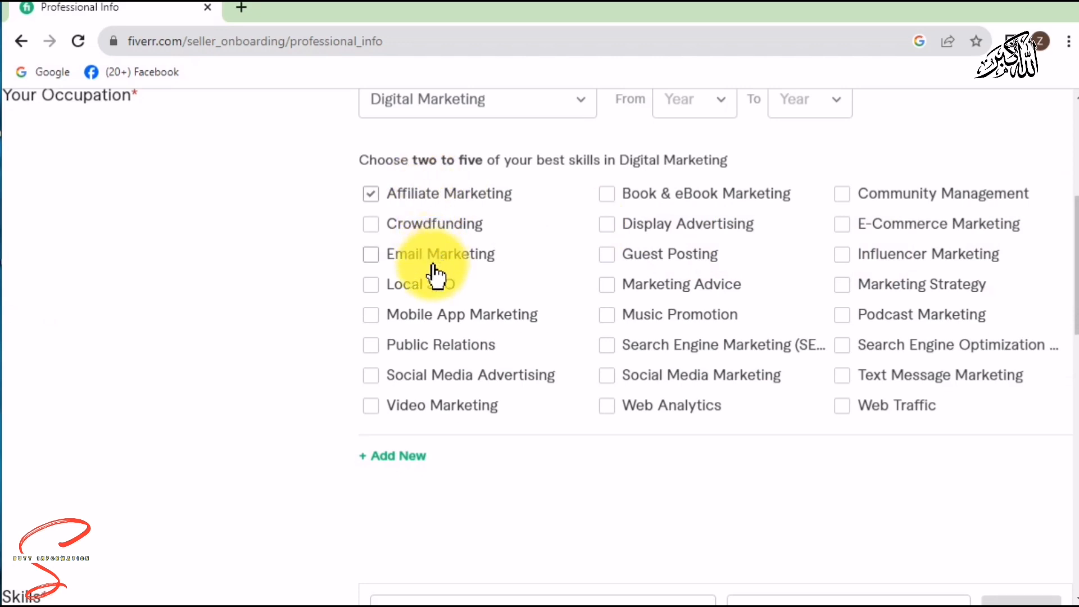
pyautogui.click(434, 292)
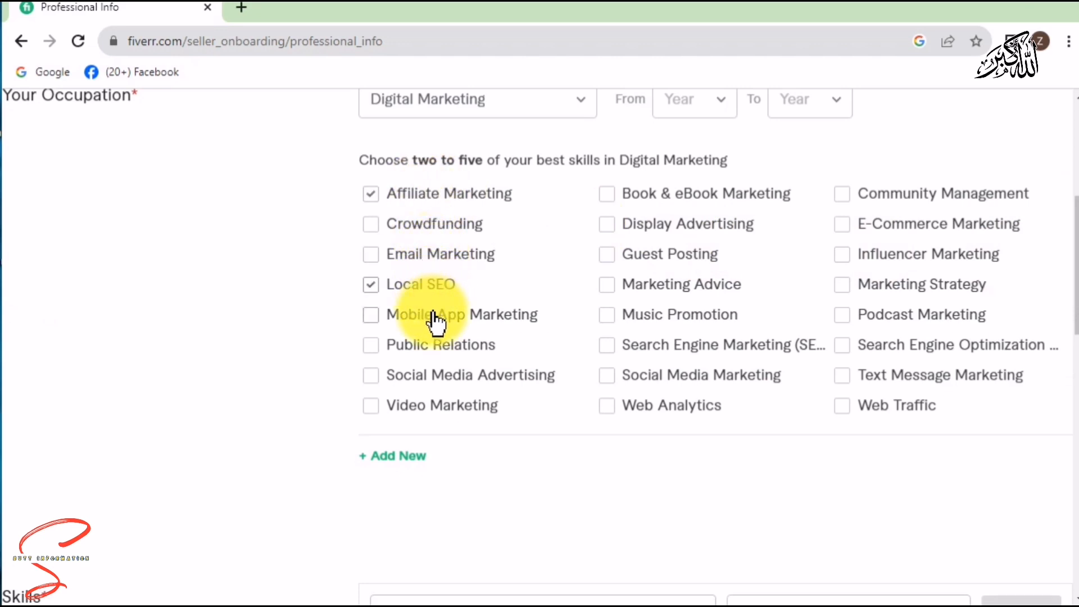
pyautogui.click(440, 375)
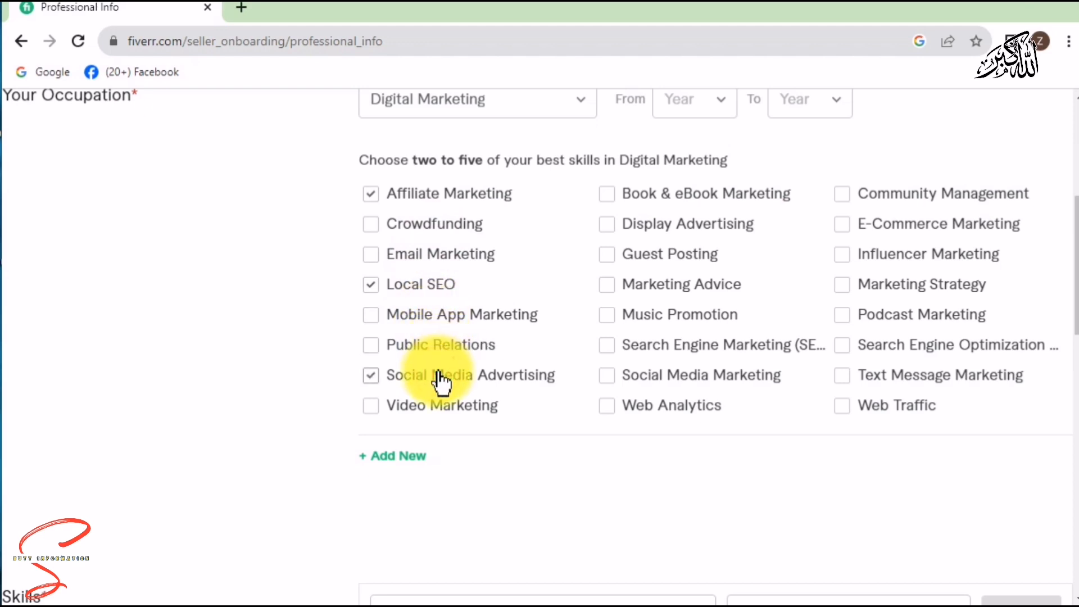
pyautogui.click(714, 376)
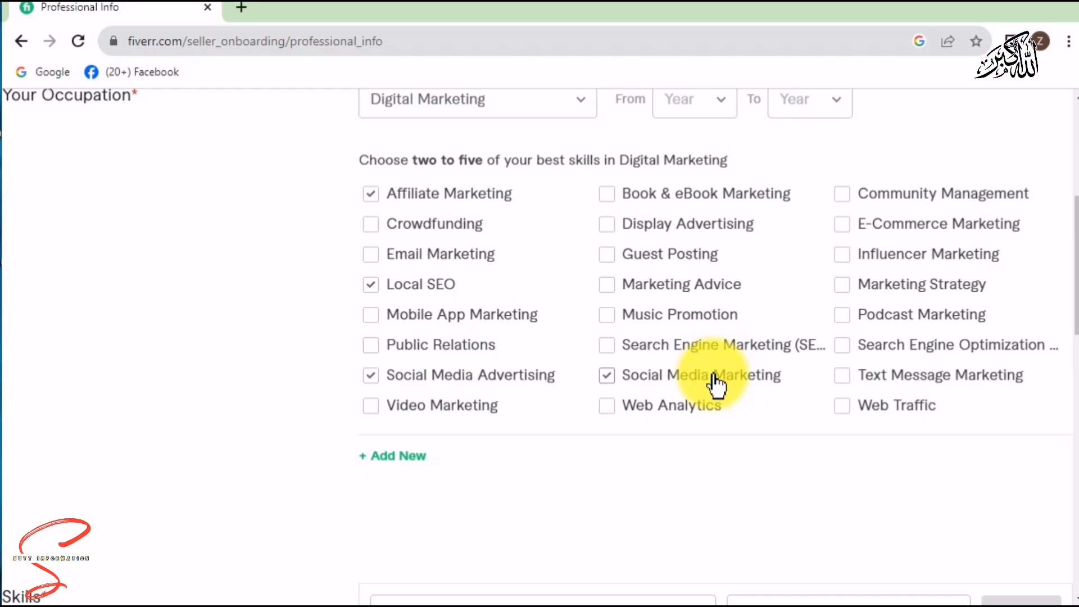
pyautogui.click(849, 347)
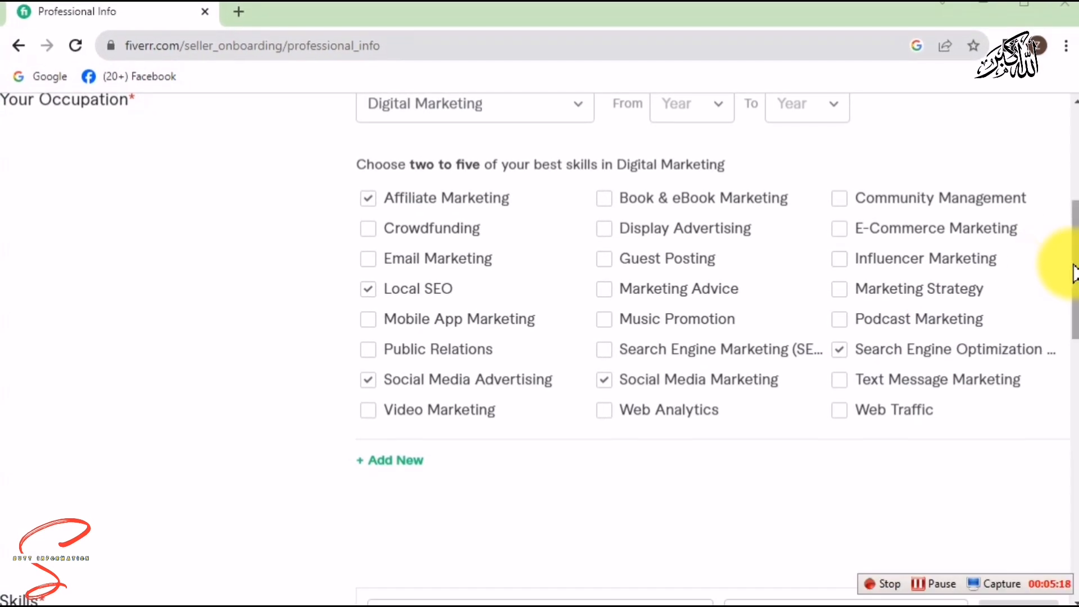
# Add the skill SEO with Expert experience level to the Skills list.
pyautogui.moveTo(1074, 271); pyautogui.dragTo(1074, 336)
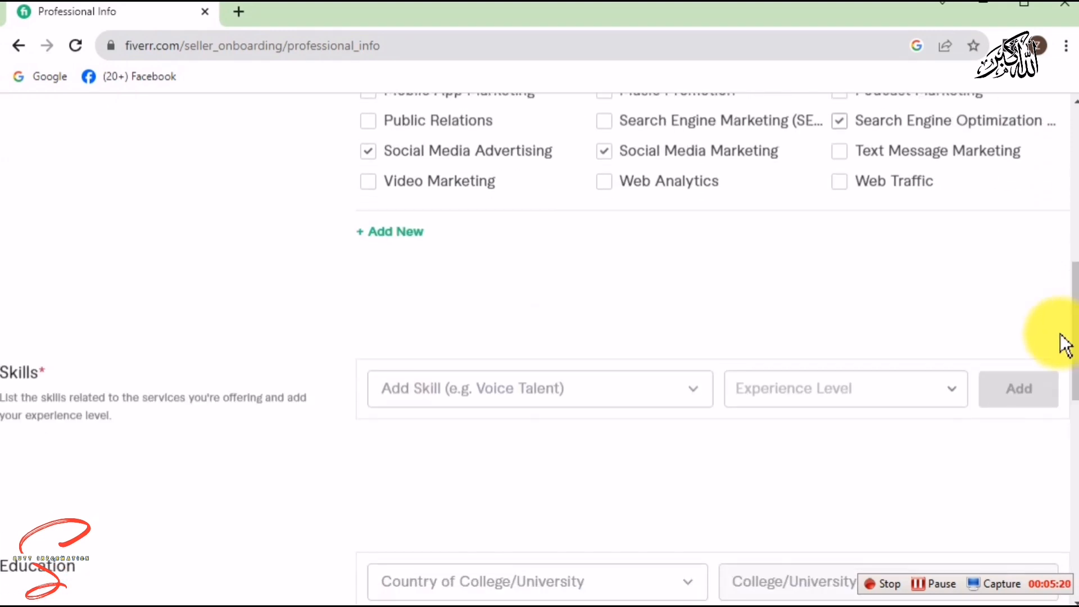
pyautogui.click(673, 390)
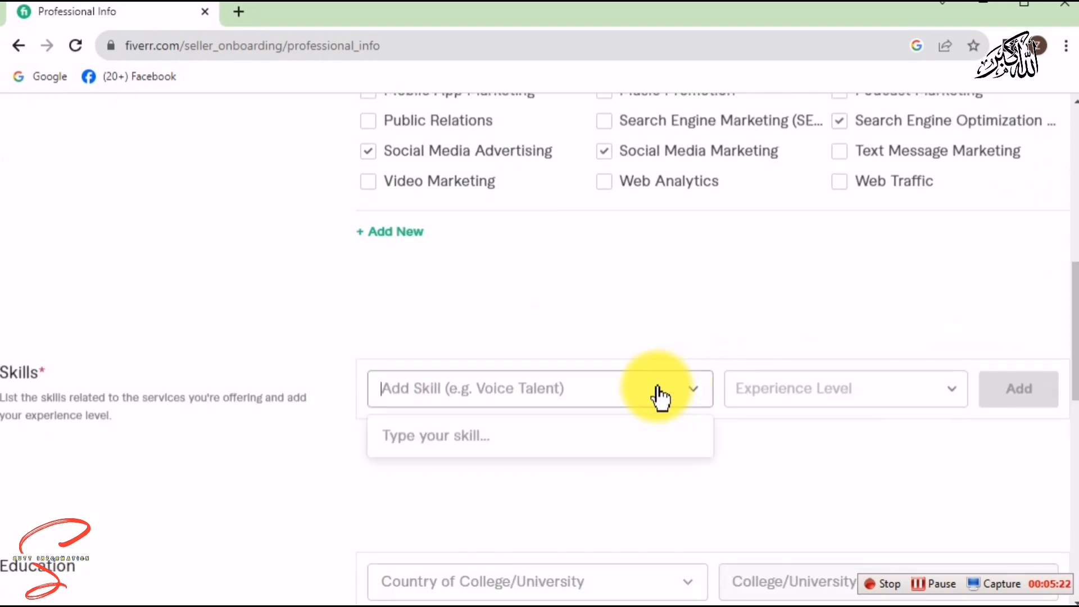
pyautogui.click(568, 391)
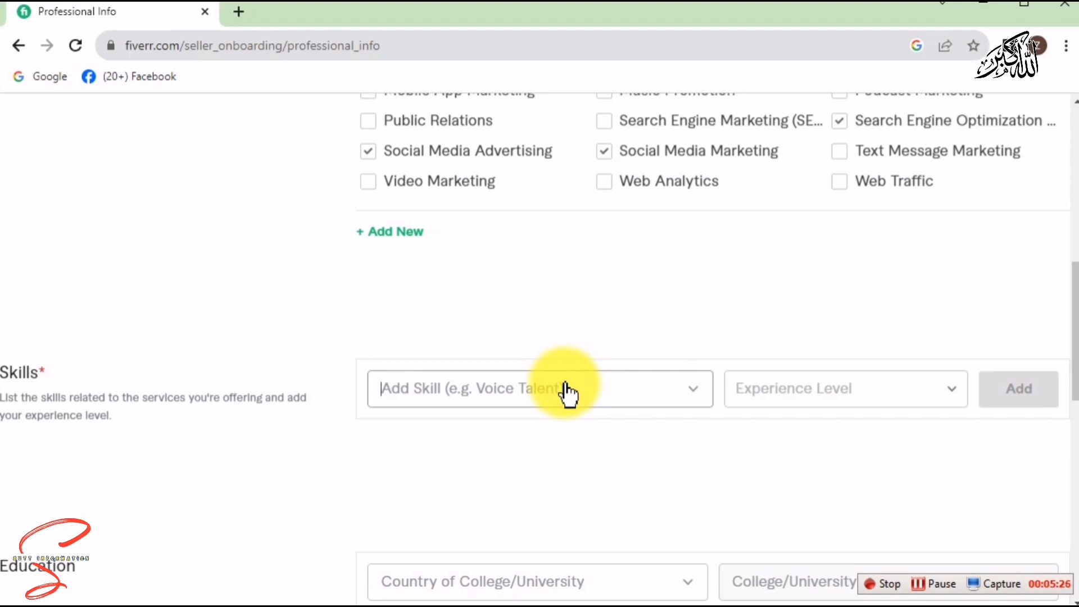
pyautogui.write('s')
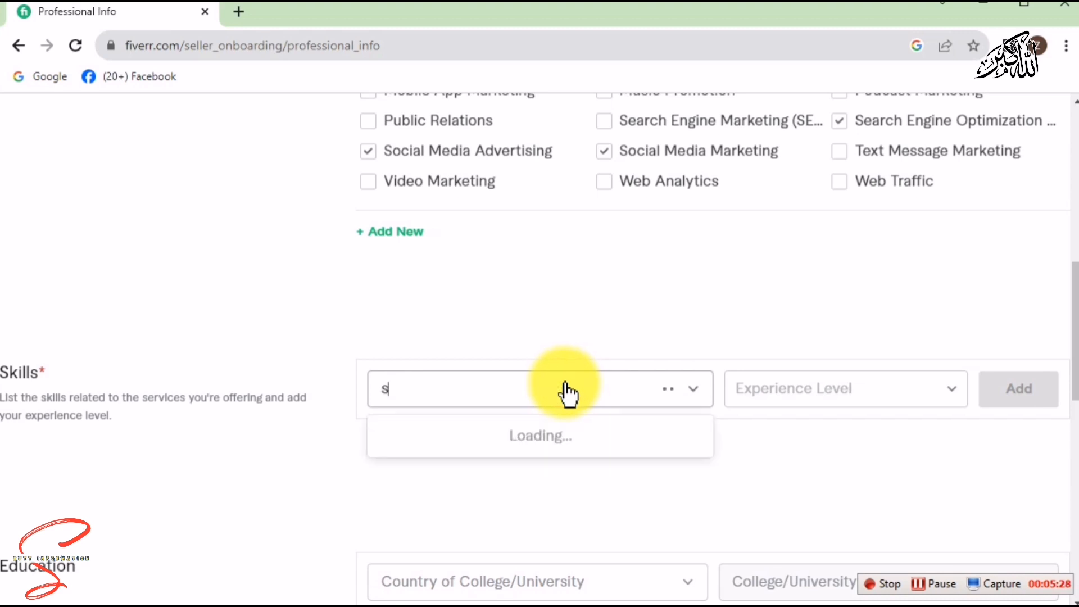
pyautogui.write('eo')
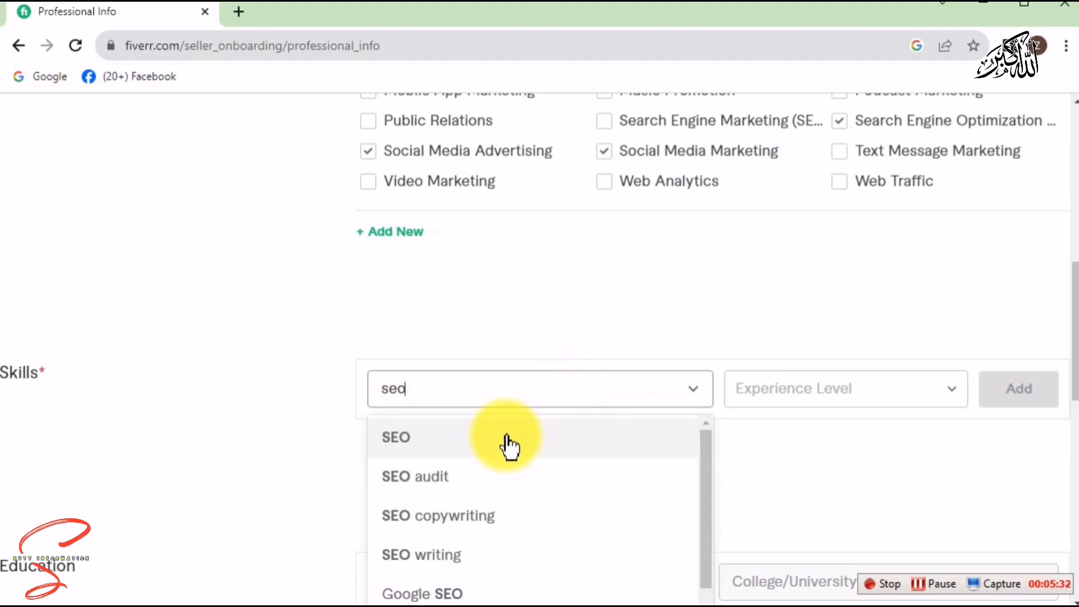
pyautogui.click(506, 437)
pyautogui.click(882, 409)
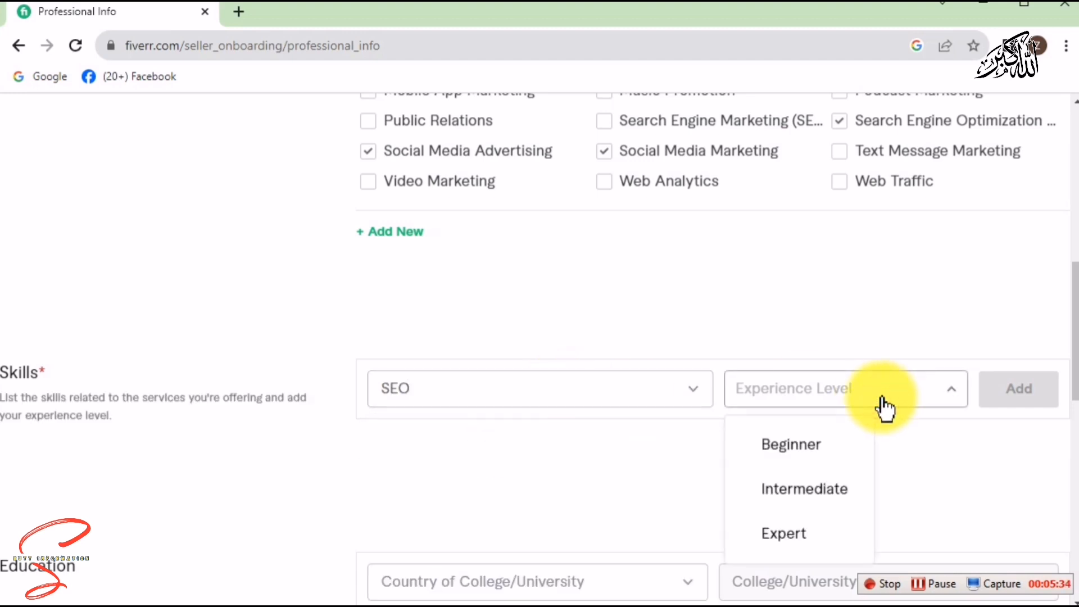
pyautogui.click(811, 540)
pyautogui.click(1043, 395)
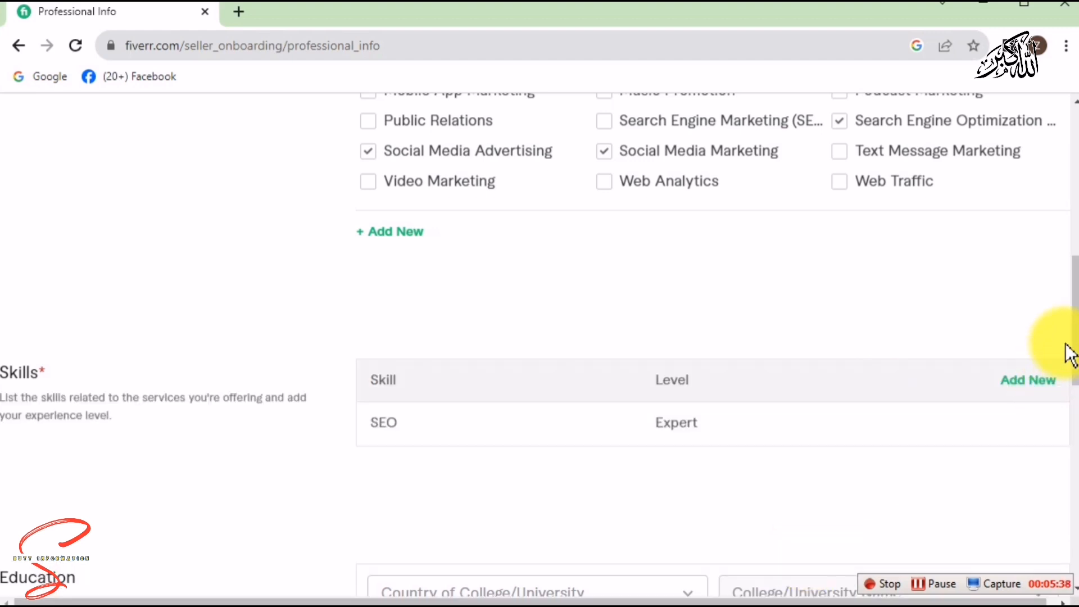
pyautogui.moveTo(1074, 334); pyautogui.dragTo(1073, 410)
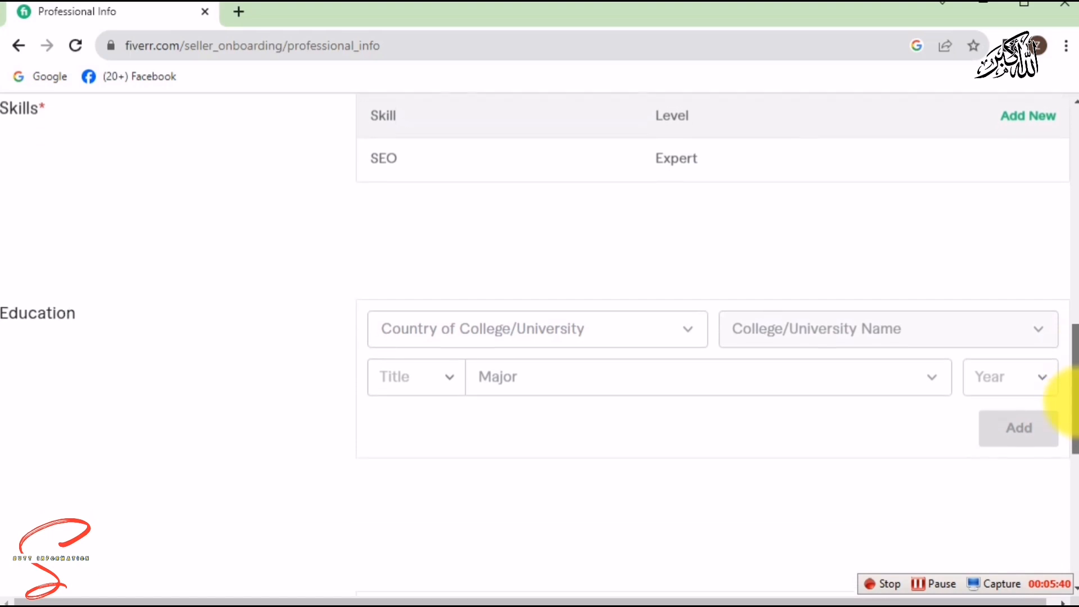
# Set the education country to Pakistan, college to Punjabi University, and degree title to B.A.
pyautogui.click(671, 335)
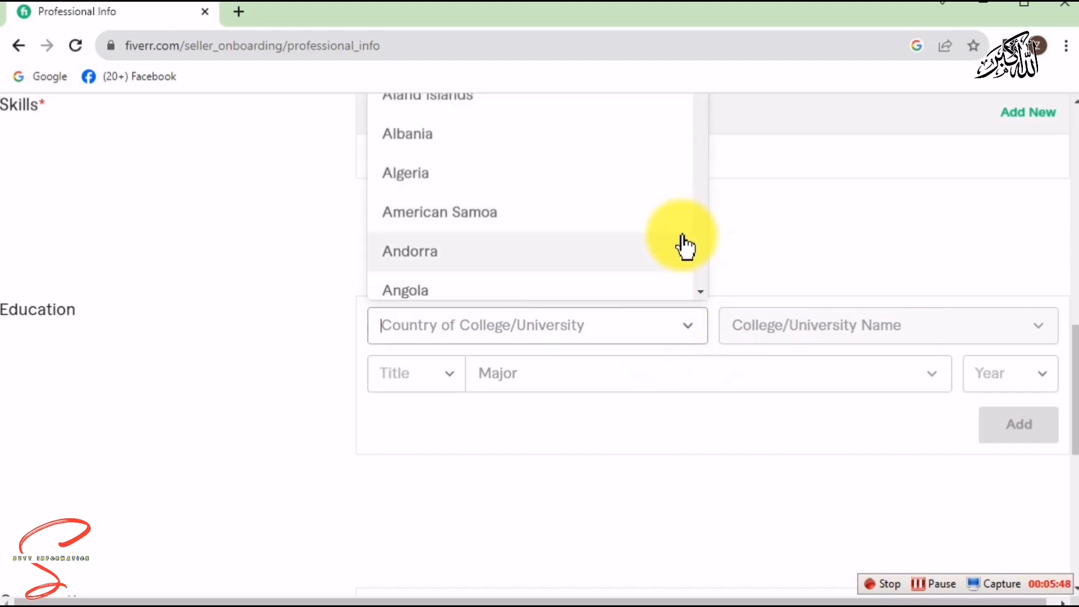
pyautogui.write('pak')
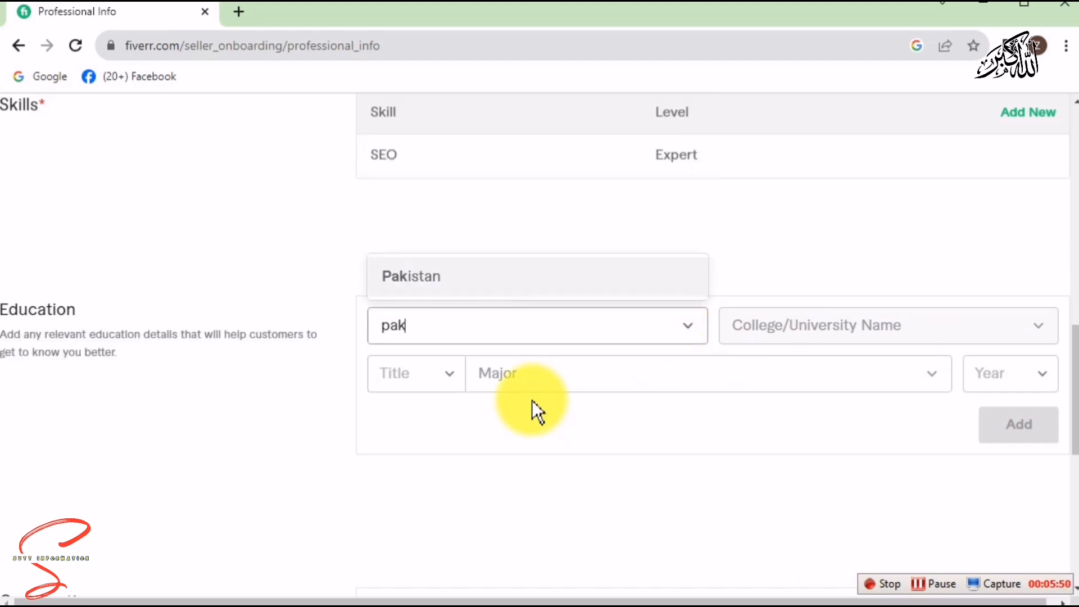
pyautogui.click(541, 289)
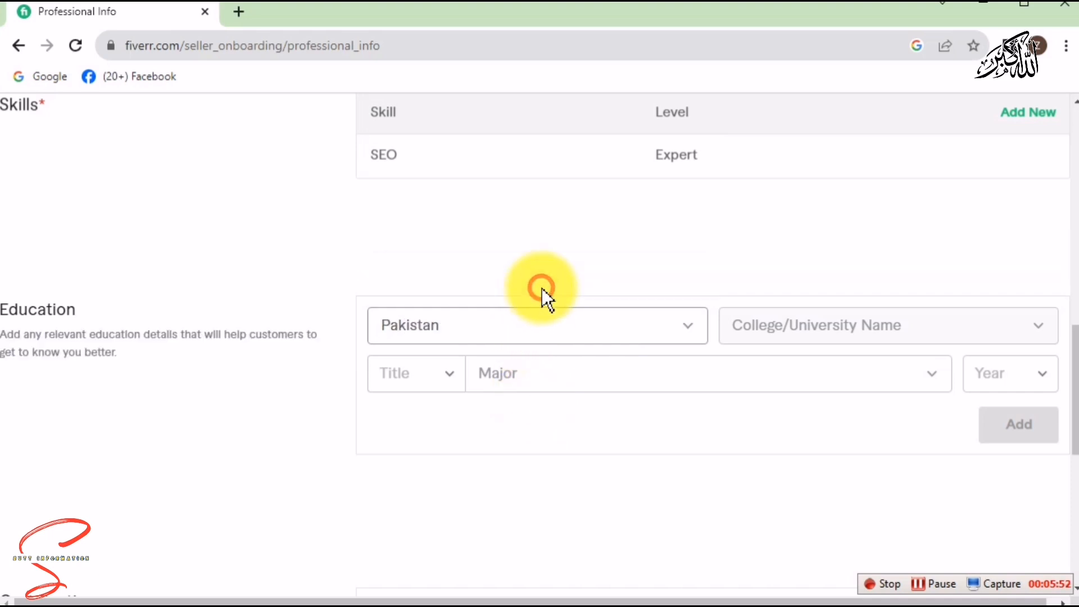
pyautogui.click(813, 332)
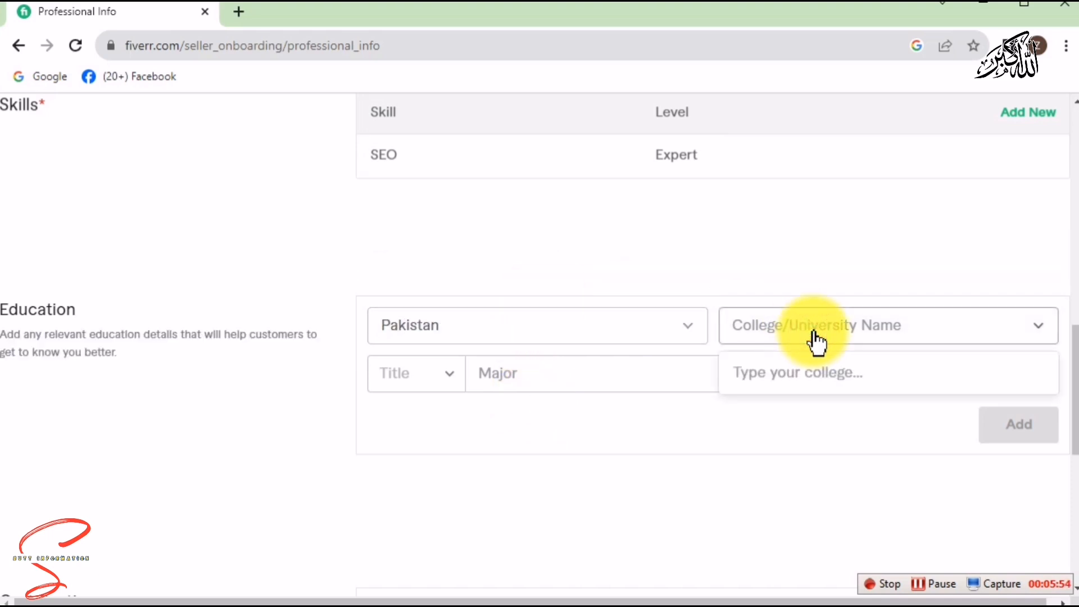
pyautogui.write('pu')
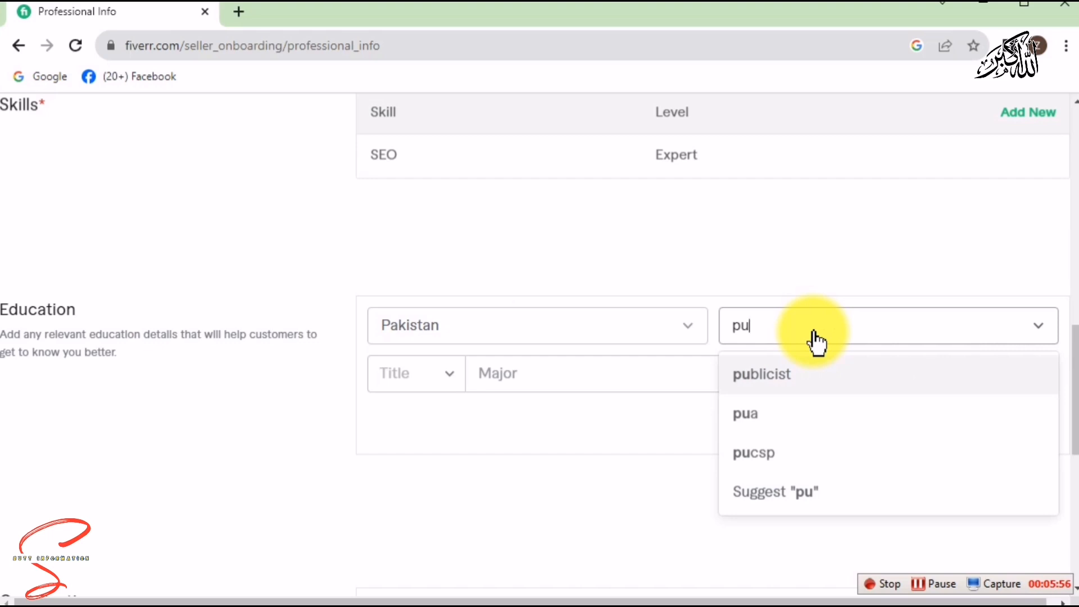
pyautogui.write('njab')
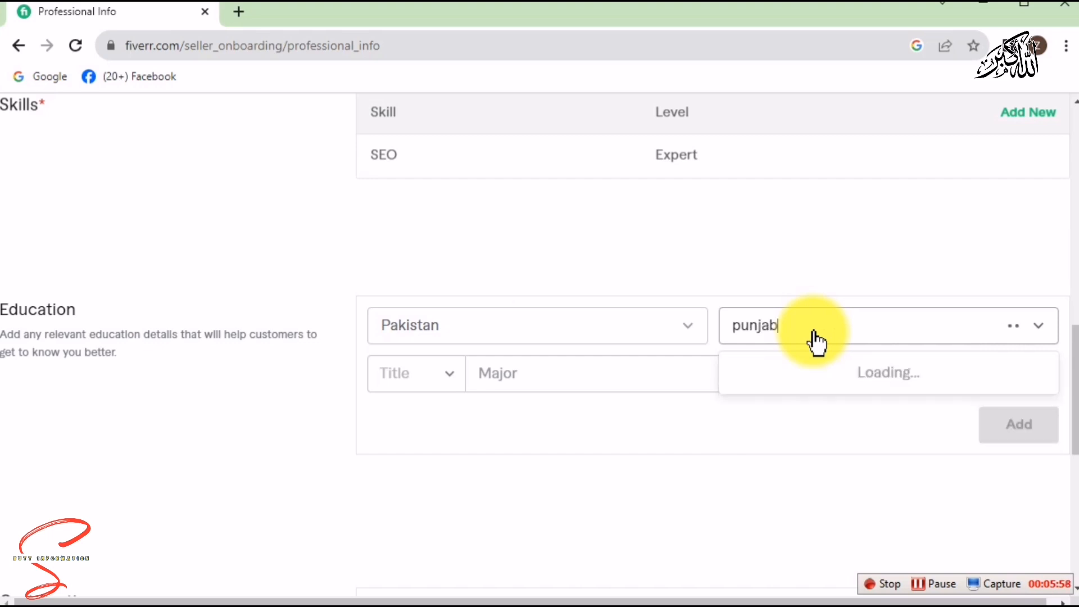
pyautogui.click(814, 374)
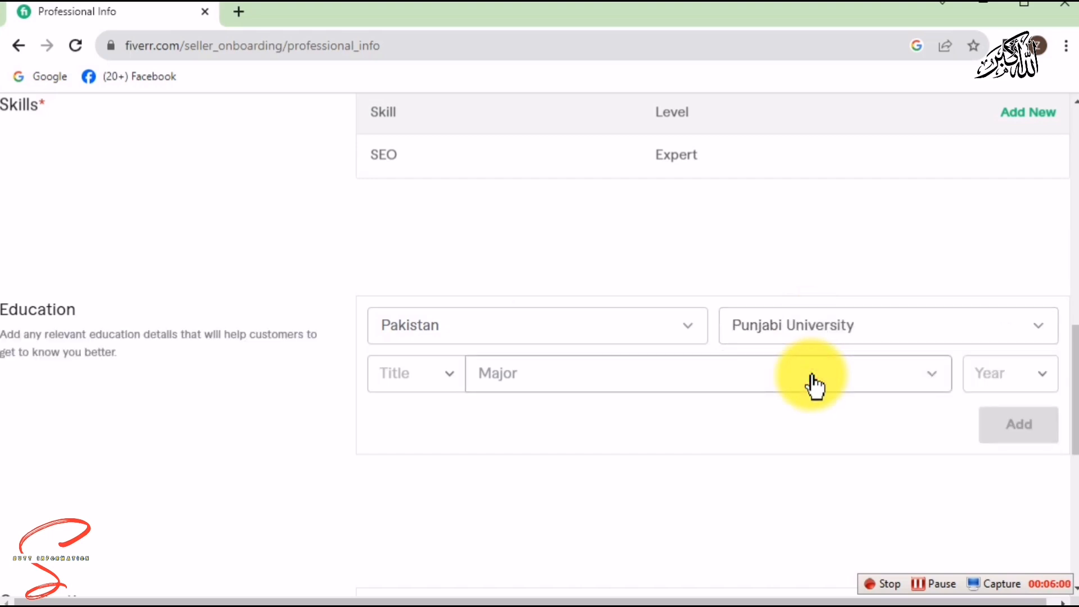
pyautogui.click(458, 383)
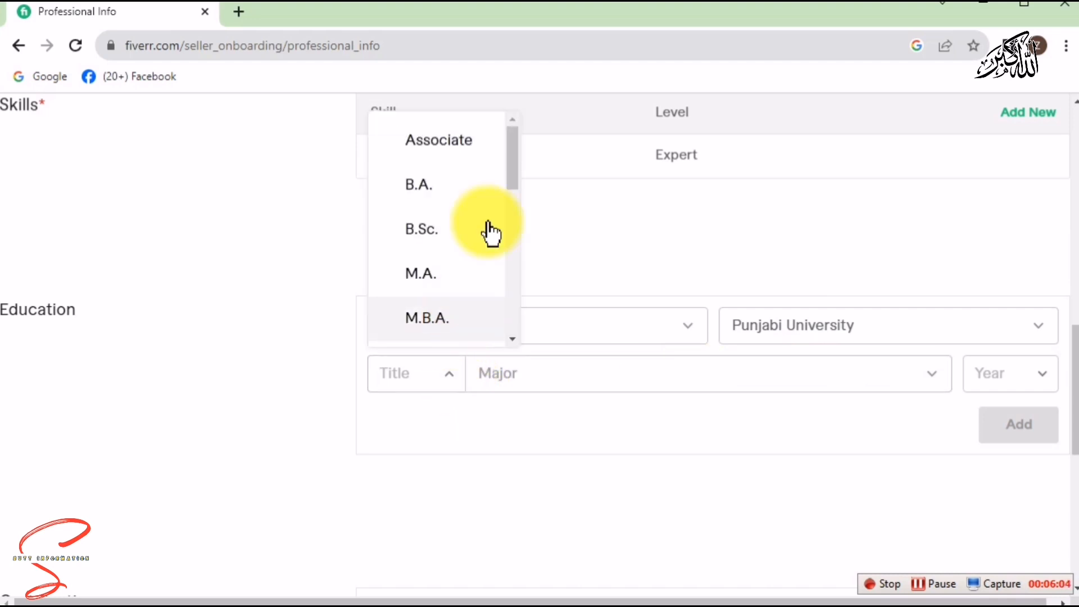
pyautogui.moveTo(511, 164); pyautogui.dragTo(561, 147)
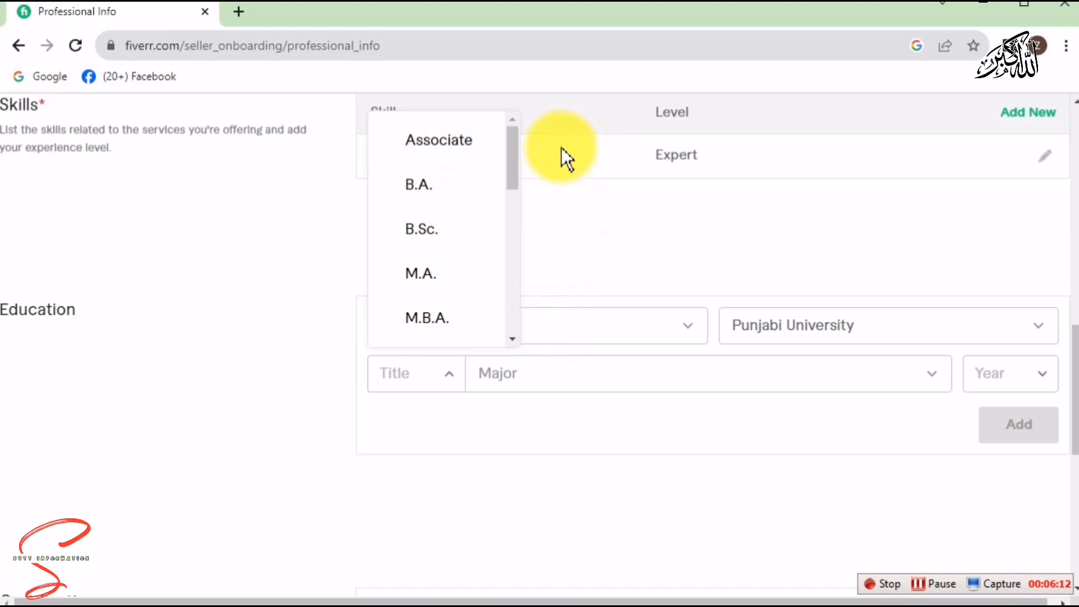
pyautogui.click(436, 187)
# Enter major 'seo expert' and graduation year 2008, then add the education entry.
pyautogui.click(766, 380)
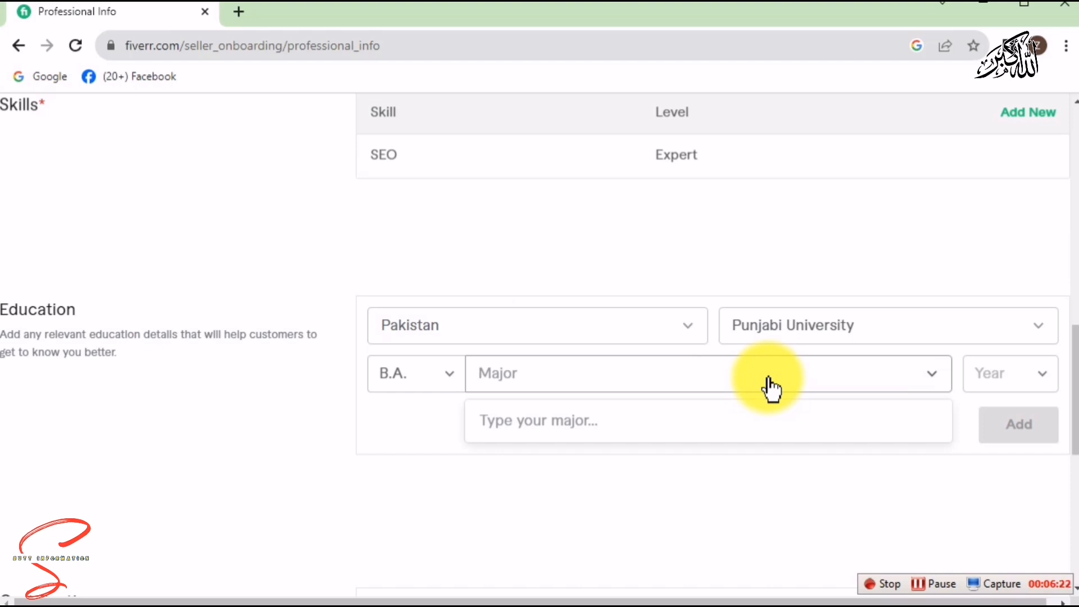
pyautogui.click(1052, 376)
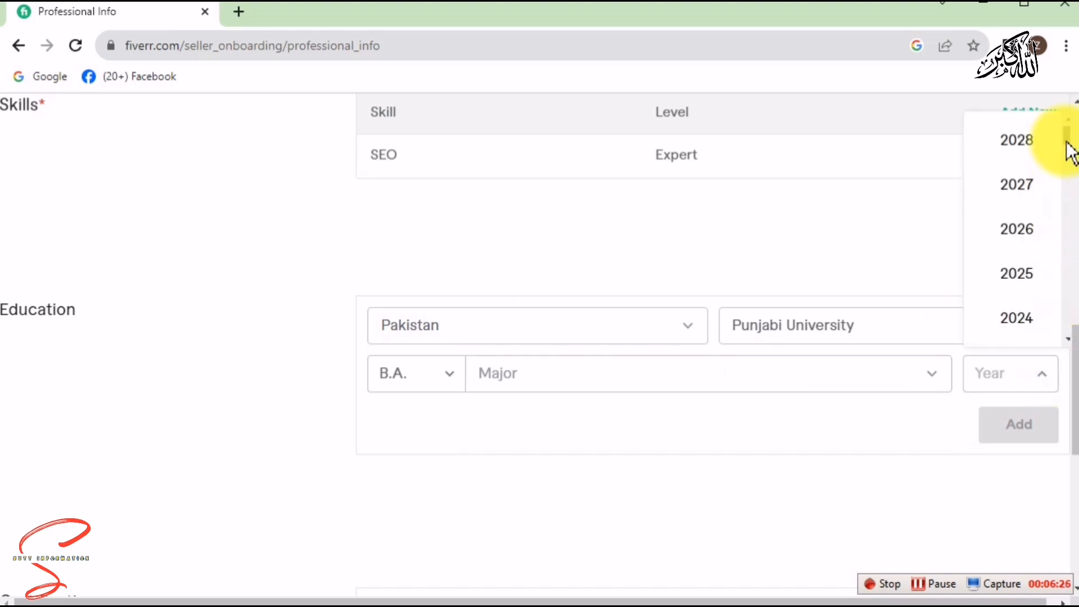
pyautogui.moveTo(1067, 140); pyautogui.dragTo(1067, 209)
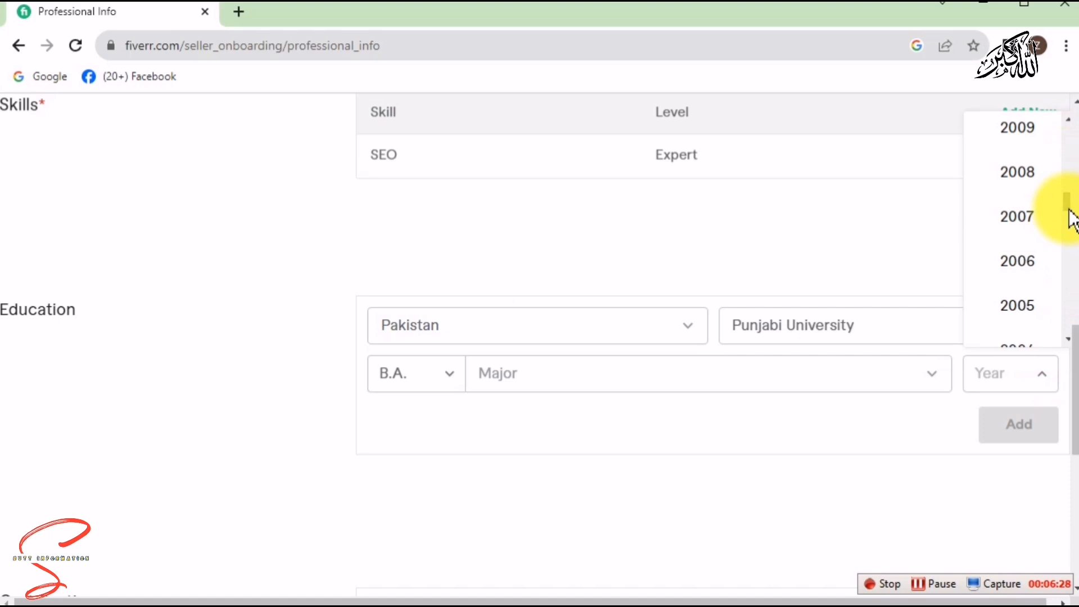
pyautogui.click(1038, 185)
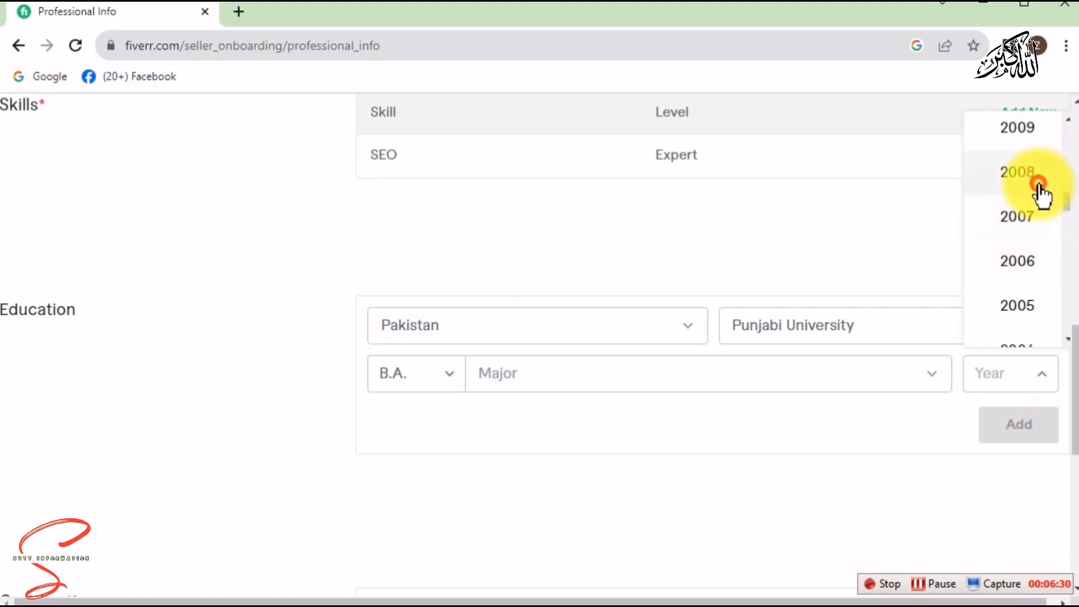
pyautogui.click(721, 382)
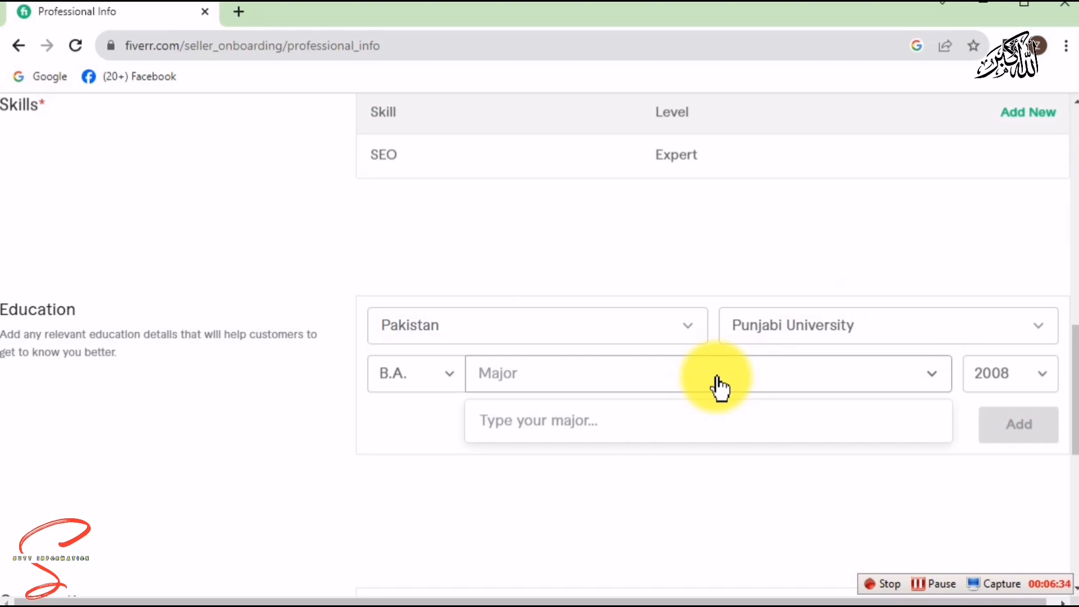
pyautogui.write('s')
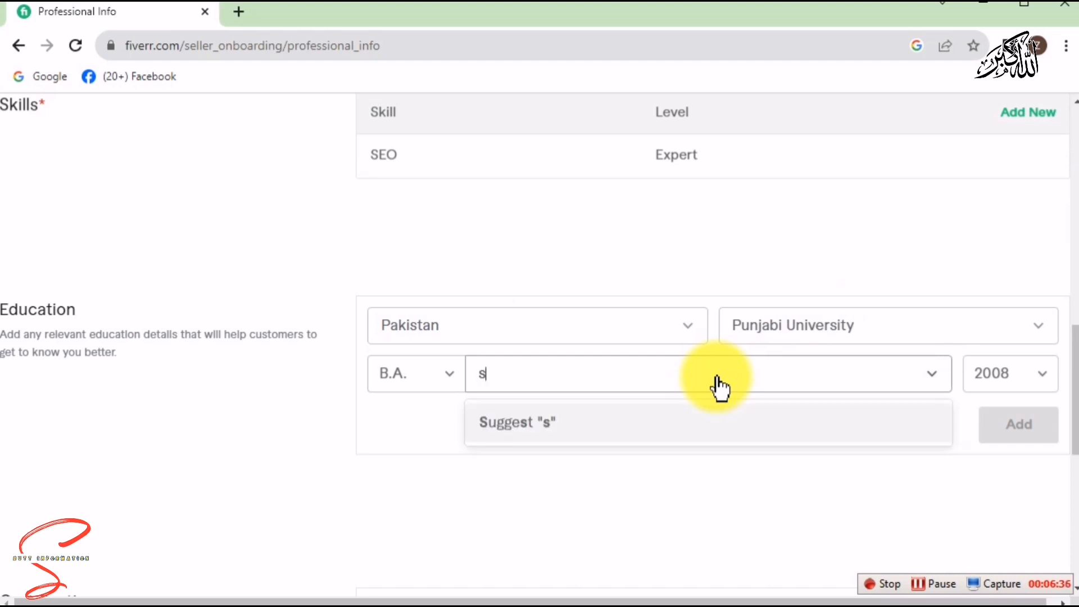
pyautogui.write('i')
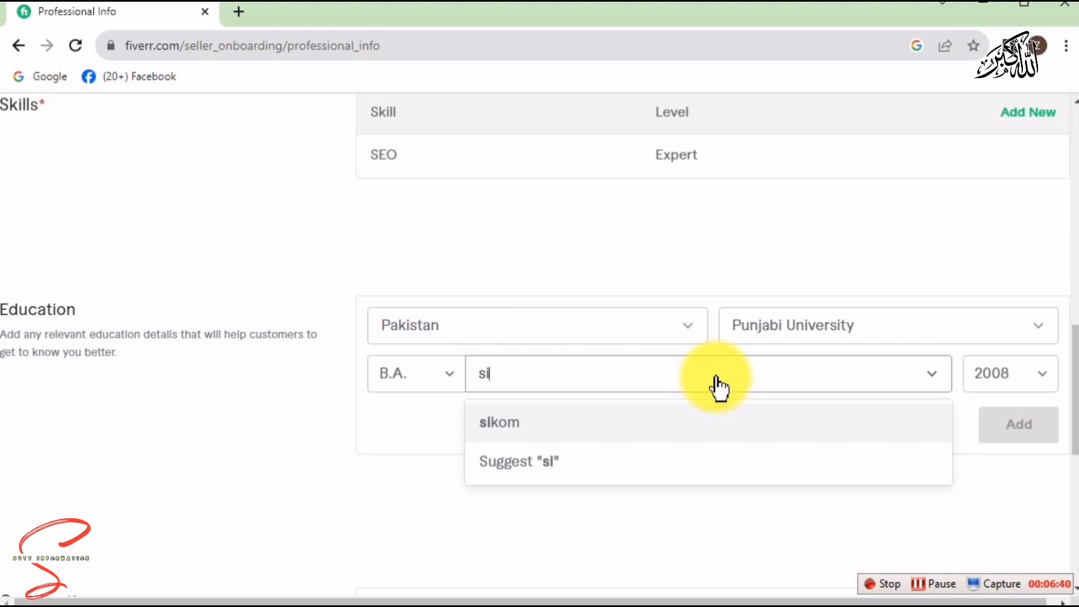
pyautogui.press('BackSpace')
pyautogui.write('eo')
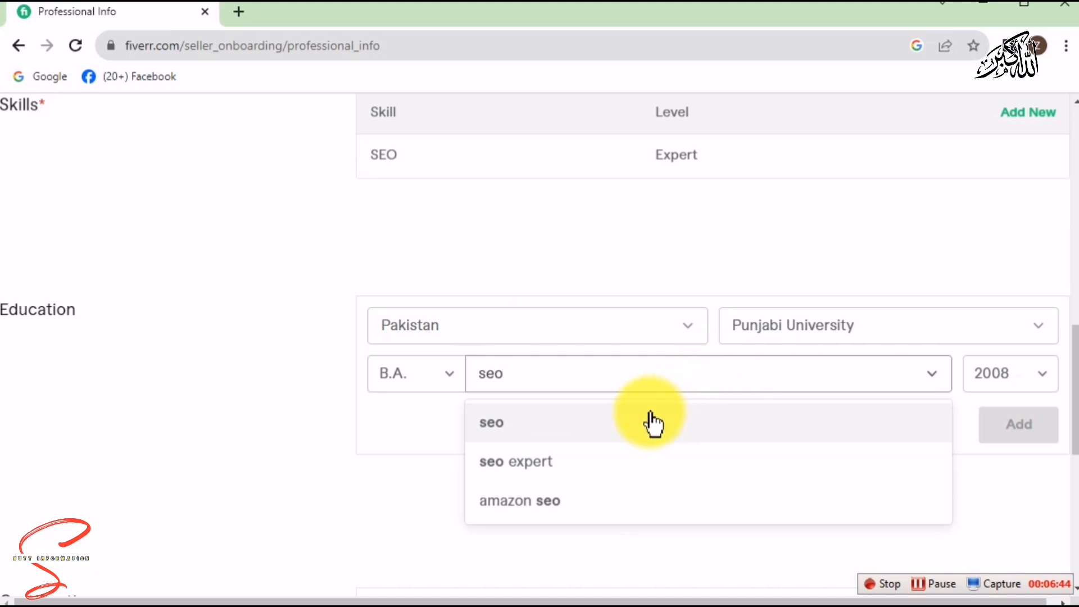
pyautogui.click(585, 467)
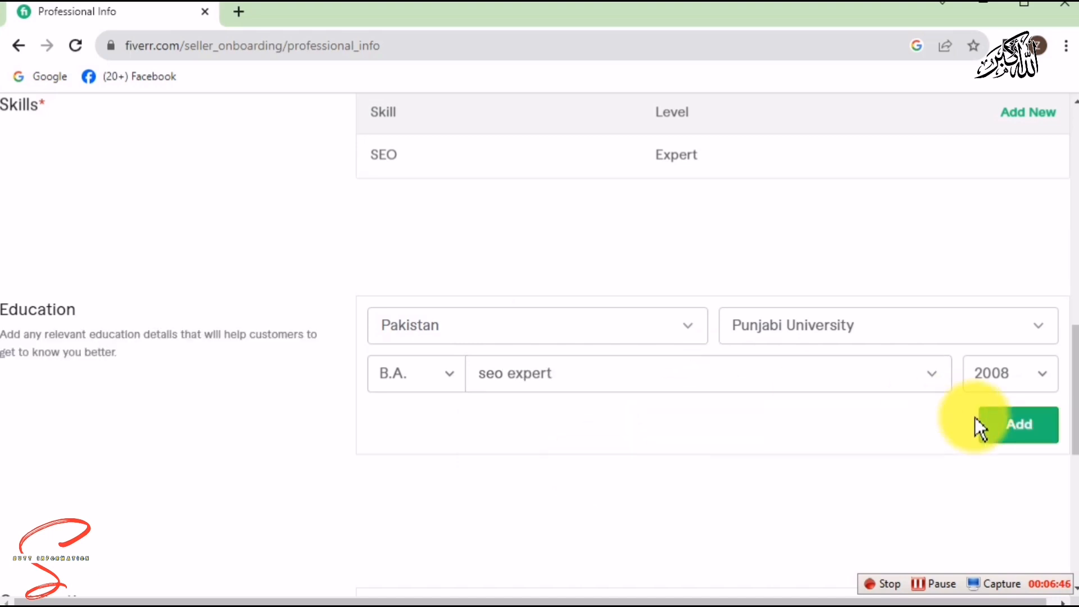
pyautogui.click(994, 436)
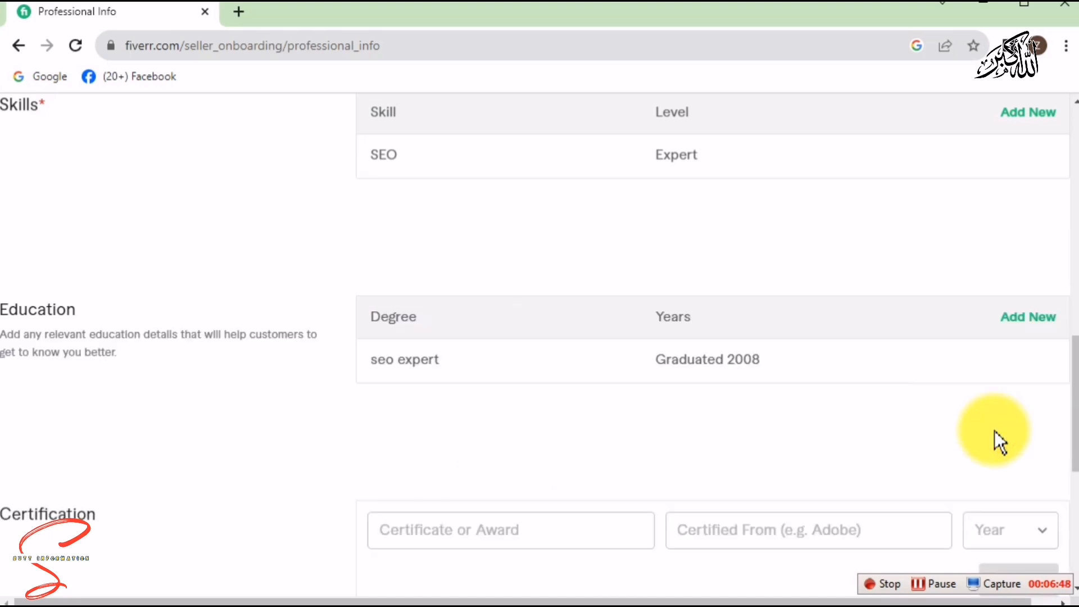
pyautogui.moveTo(1071, 378); pyautogui.dragTo(1072, 494)
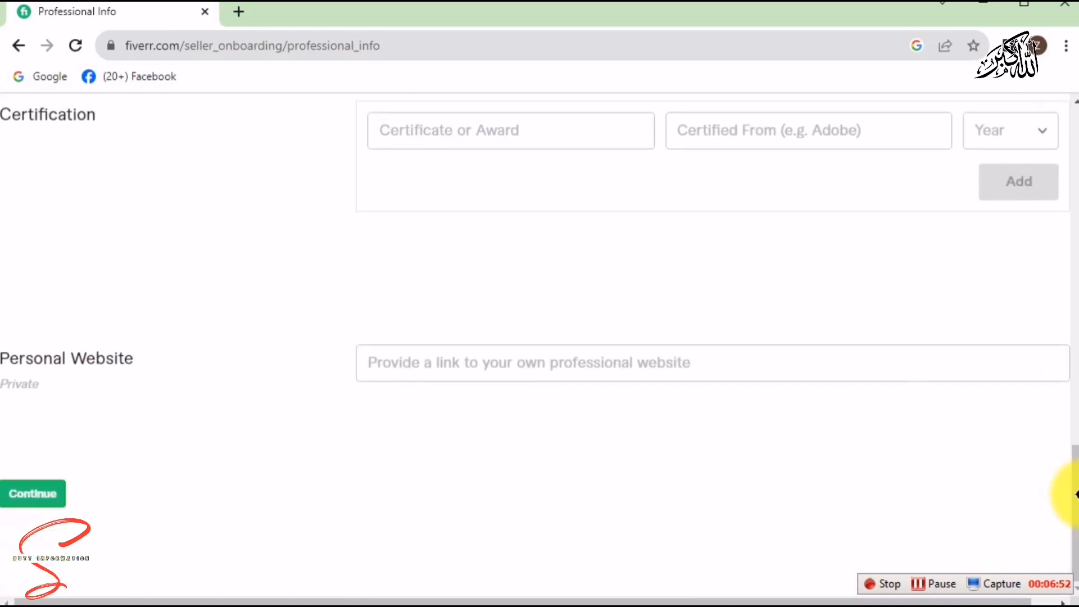
pyautogui.click(514, 356)
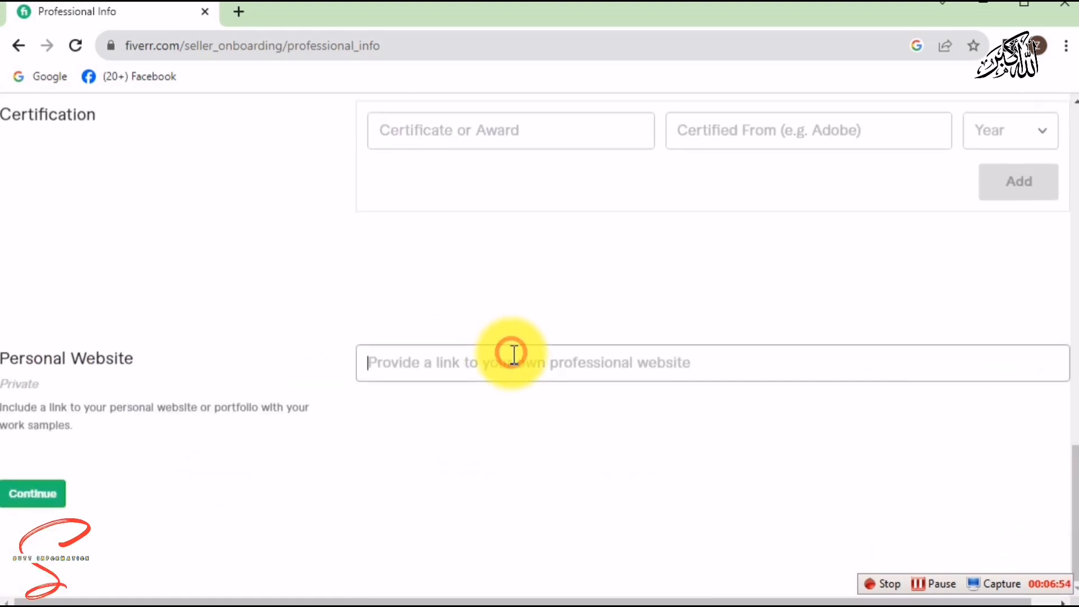
pyautogui.hotkey('ctrl', 'v')
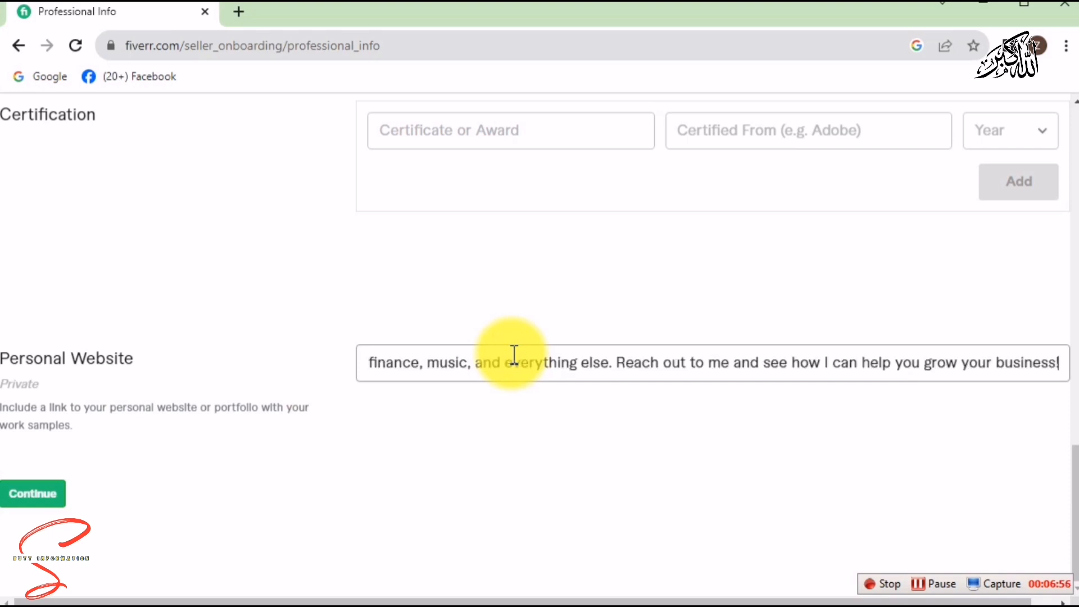
pyautogui.click(225, 498)
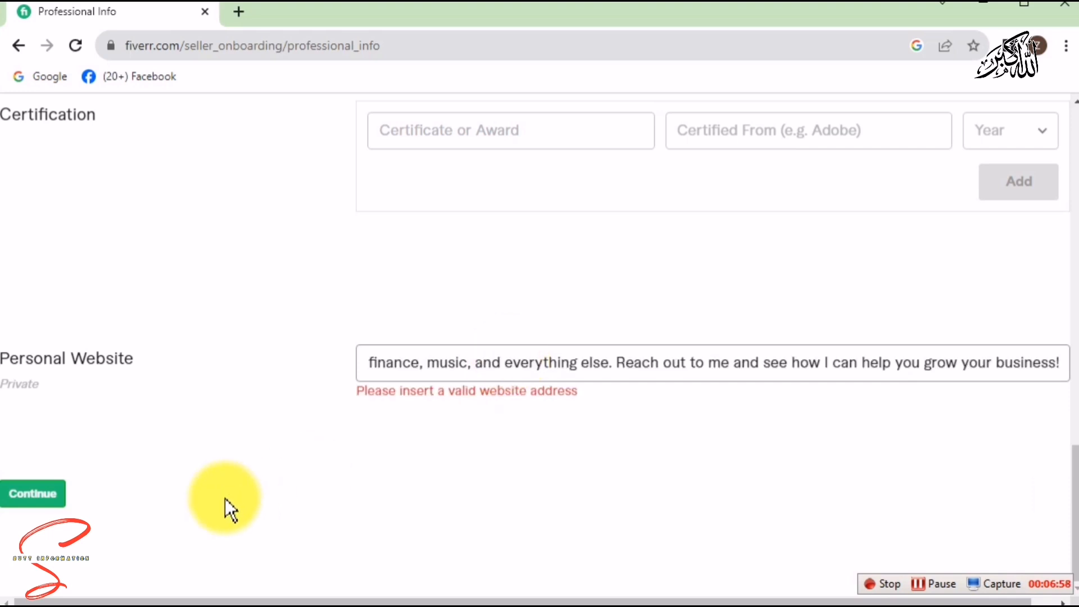
pyautogui.click(25, 498)
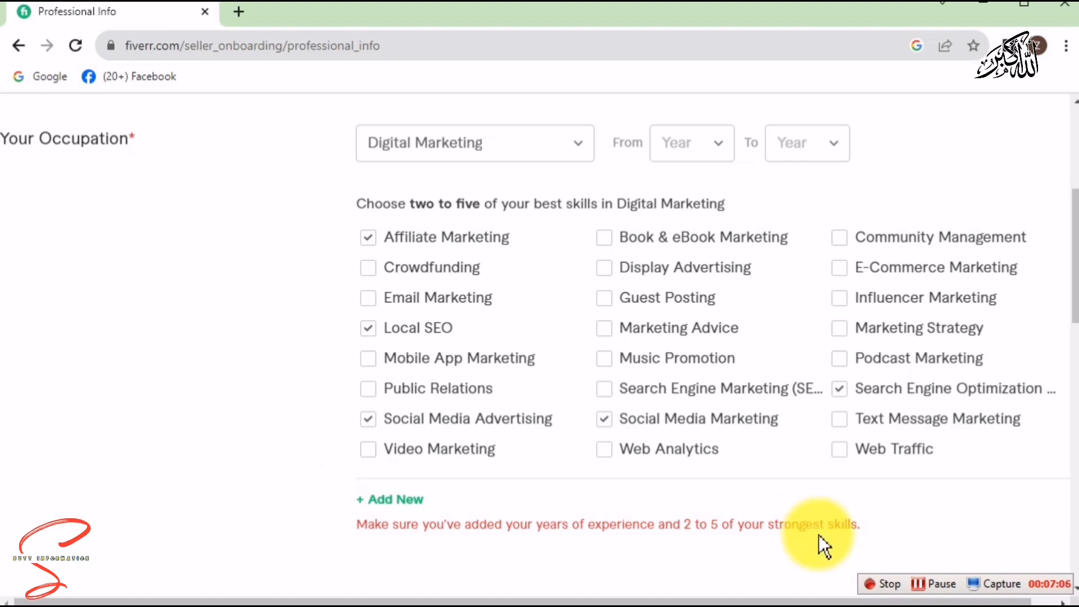
pyautogui.click(937, 583)
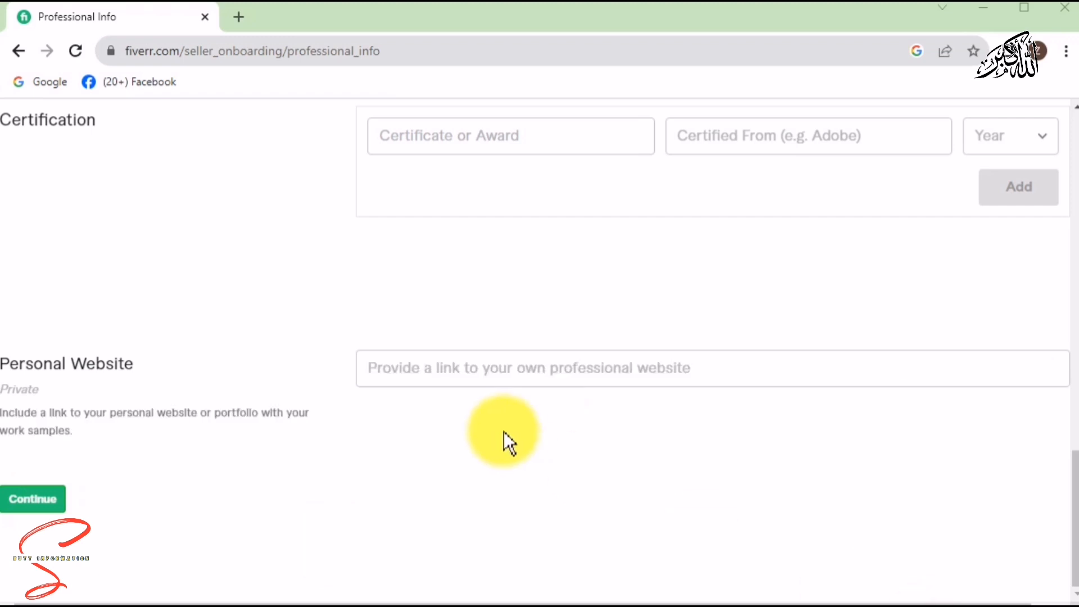
# Paste the YouTube link as the personal website, then complete the Account Security step.
pyautogui.click(510, 372)
pyautogui.write('https://youtu.be/oVdTbA9JEqs')
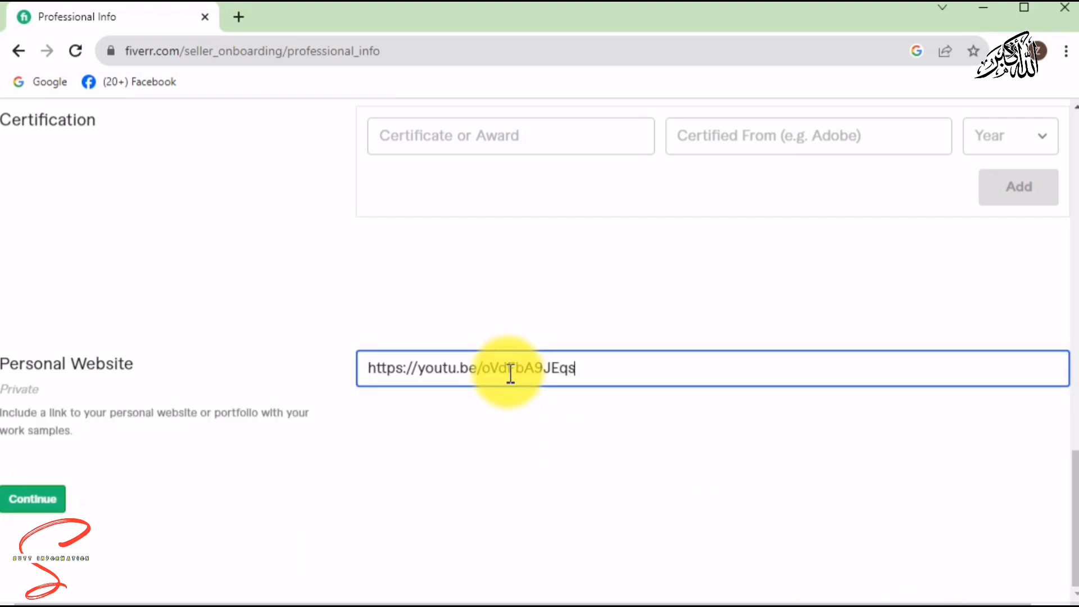
pyautogui.click(50, 499)
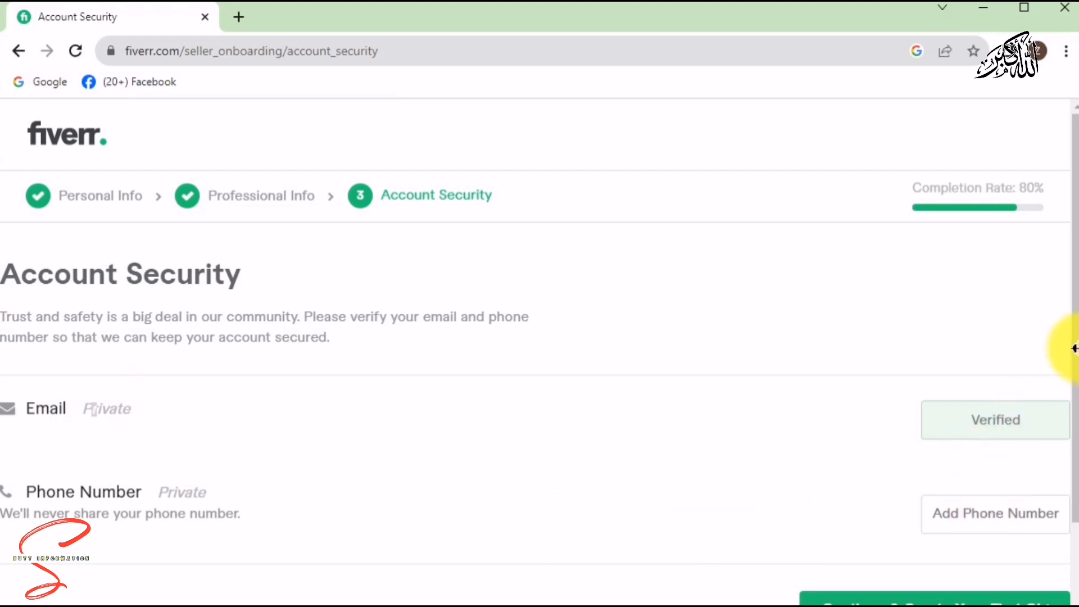
pyautogui.moveTo(1075, 348); pyautogui.dragTo(1071, 434)
pyautogui.click(896, 505)
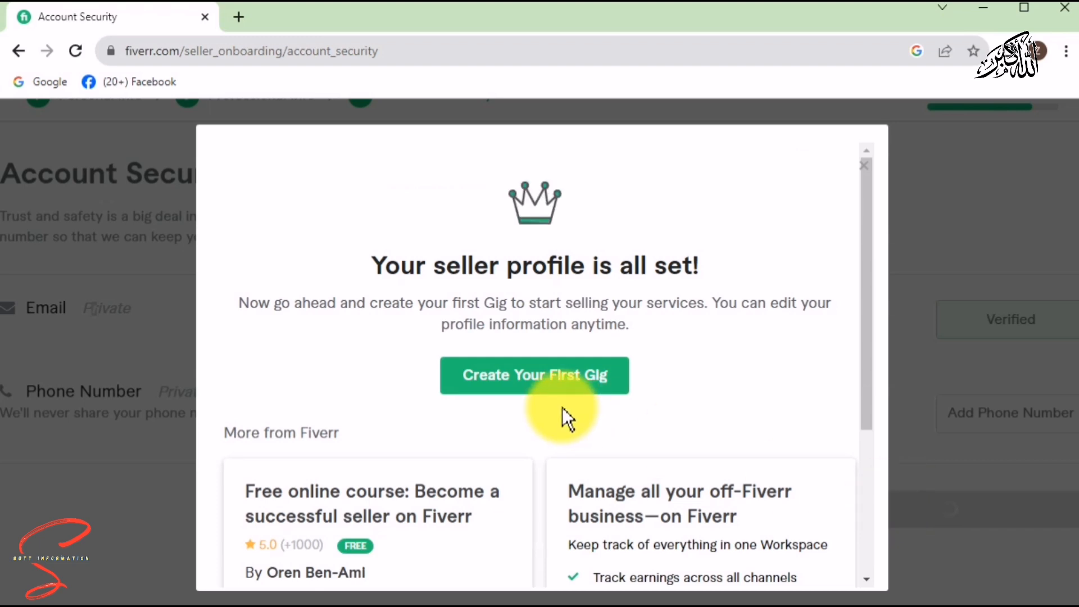
# Start creating the first Gig from the 'seller profile is all set' confirmation.
pyautogui.click(549, 375)
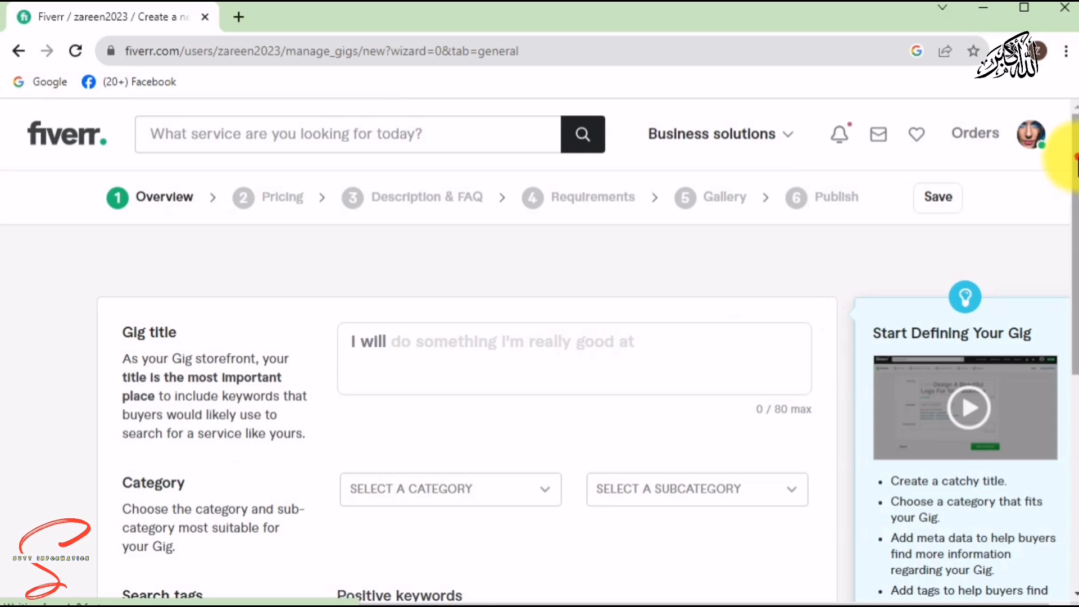
pyautogui.moveTo(1071, 160); pyautogui.dragTo(1077, 194)
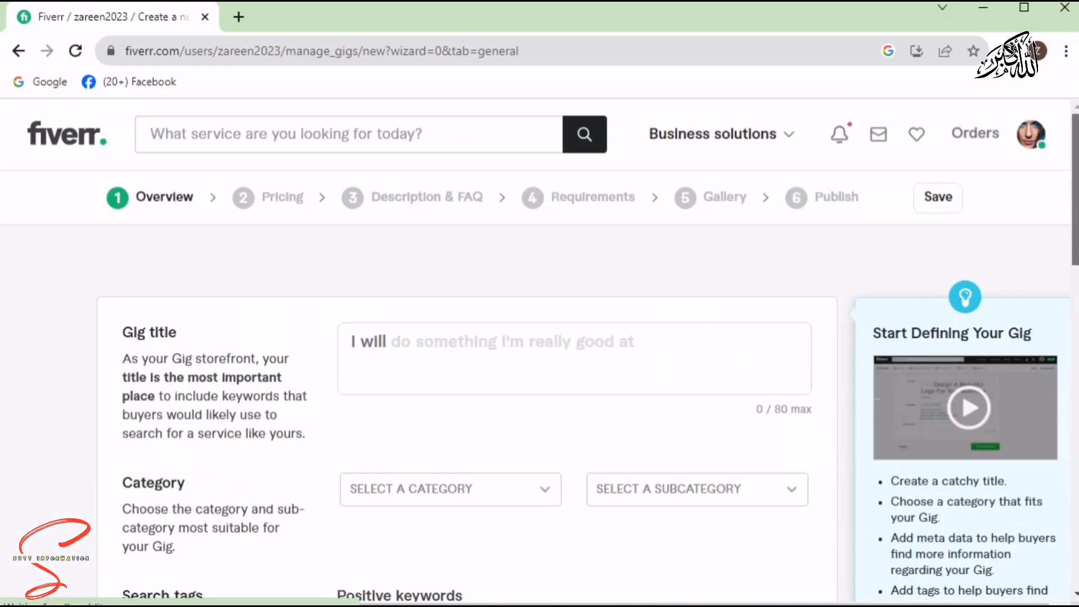